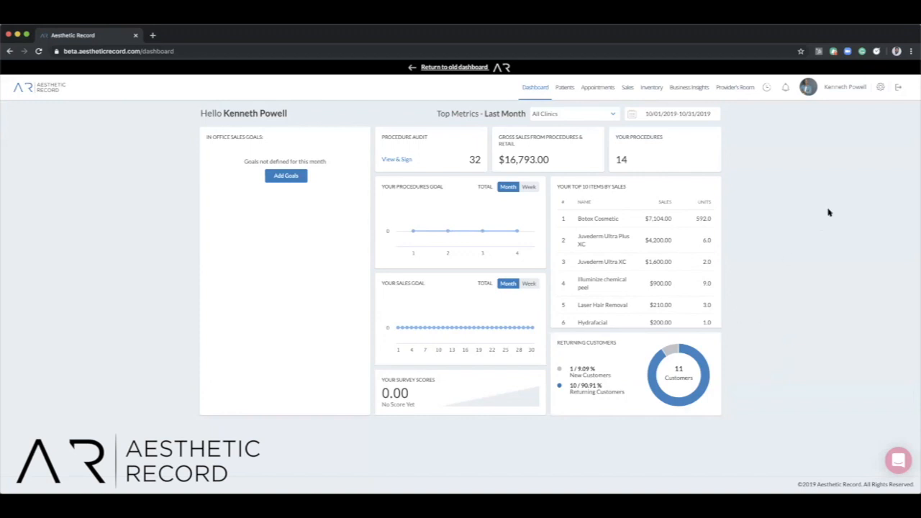
Open the account settings and review the list of clinics with their addresses and business hours.
left_click(881, 89)
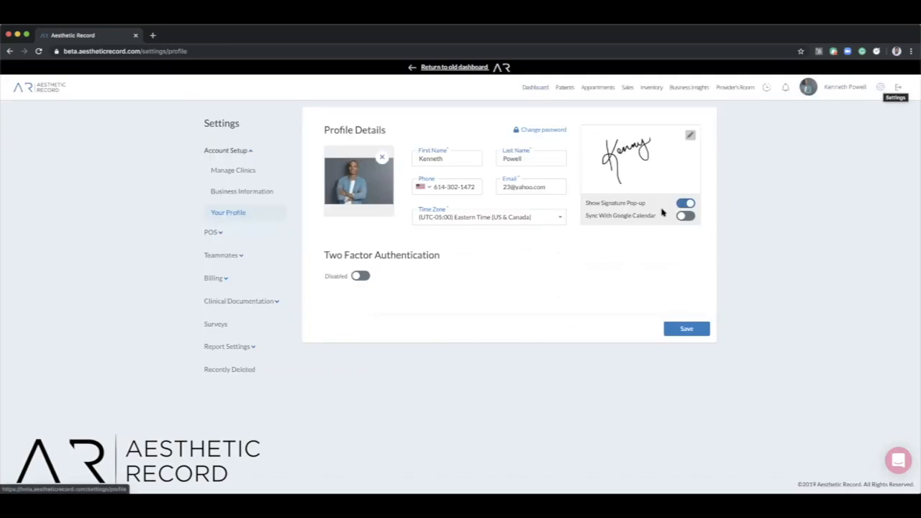
left_click(258, 176)
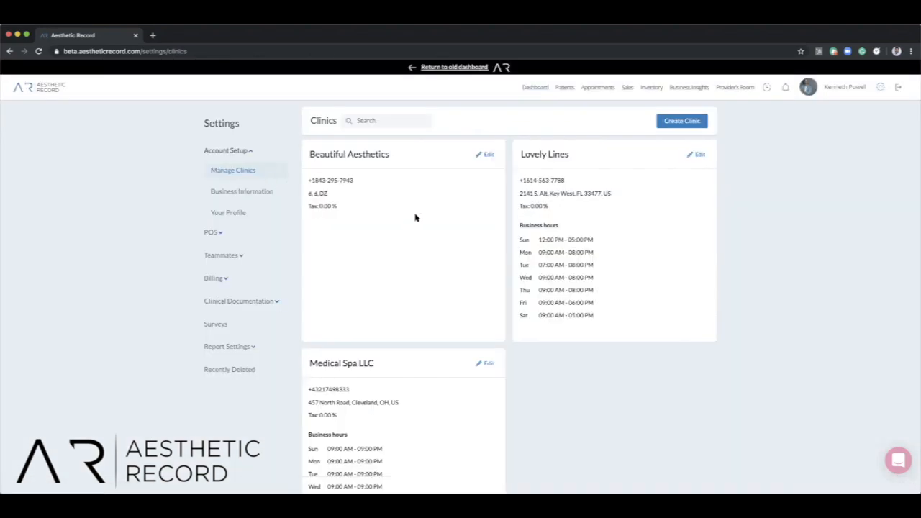
scroll(421, 220, "down", 1)
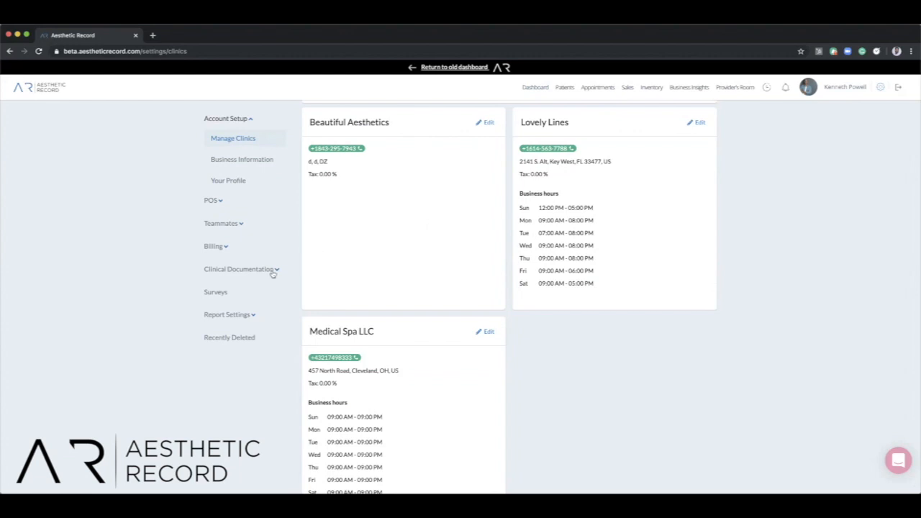
Review the patient paperwork questionnaires and consents, plus the pre-treatment instructions, in the clinical documentation settings.
left_click(248, 270)
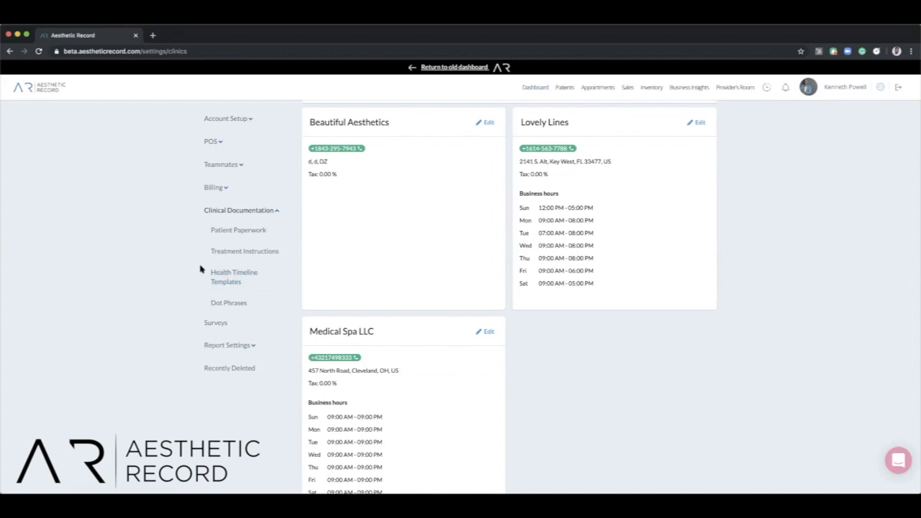
left_click(225, 232)
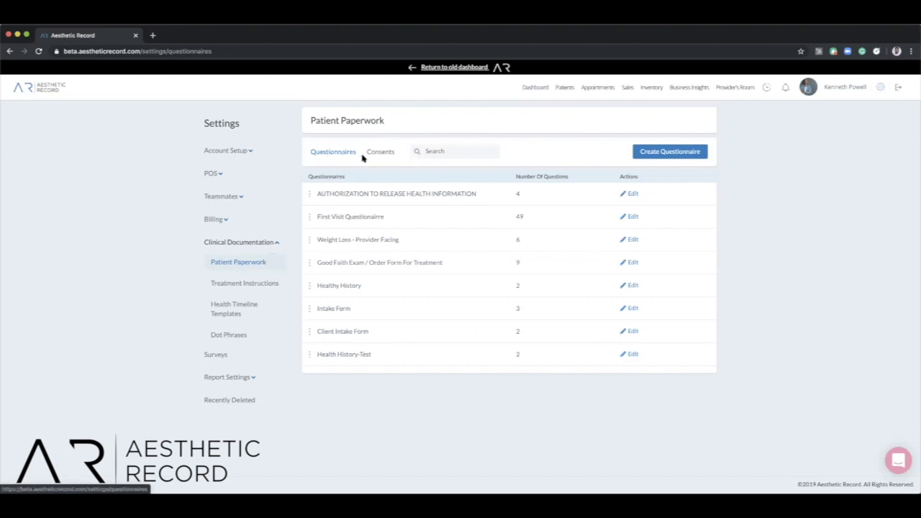
left_click(384, 159)
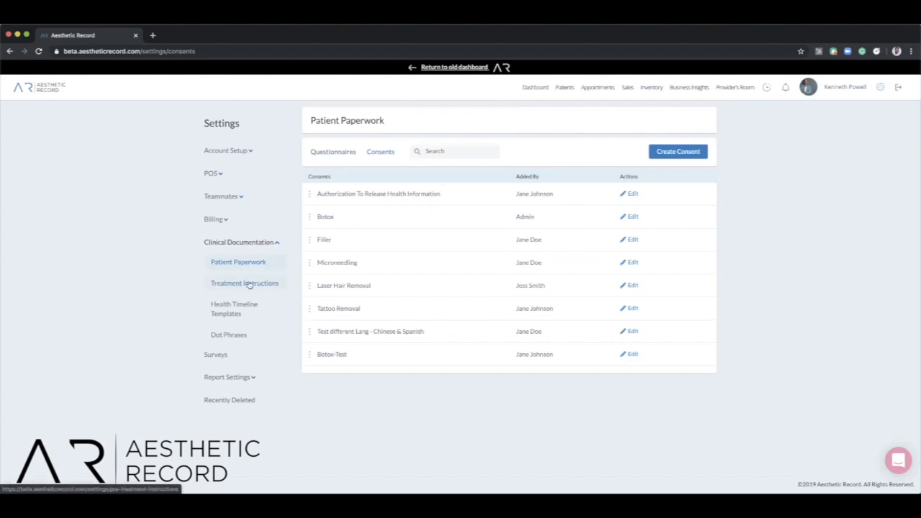
left_click(245, 283)
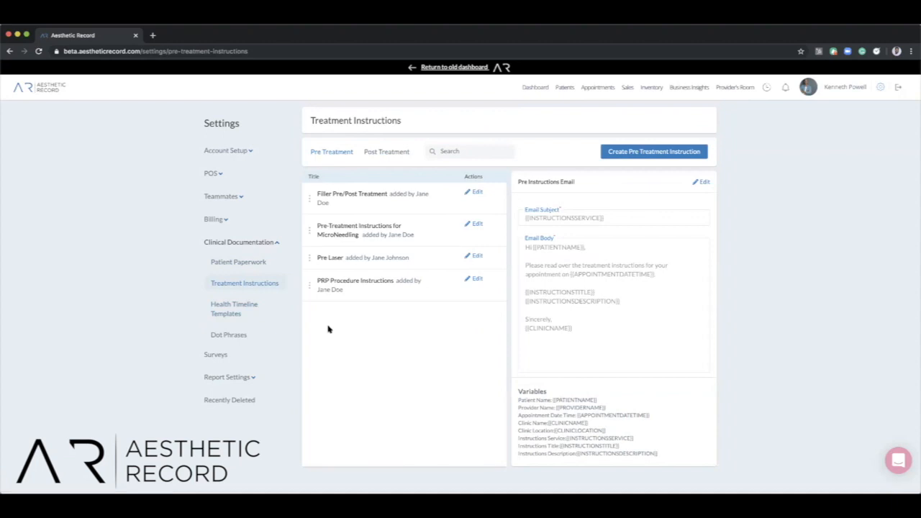
View the .injectable general note dot phrase, close it without changes, and look through the dot phrase list.
left_click(240, 336)
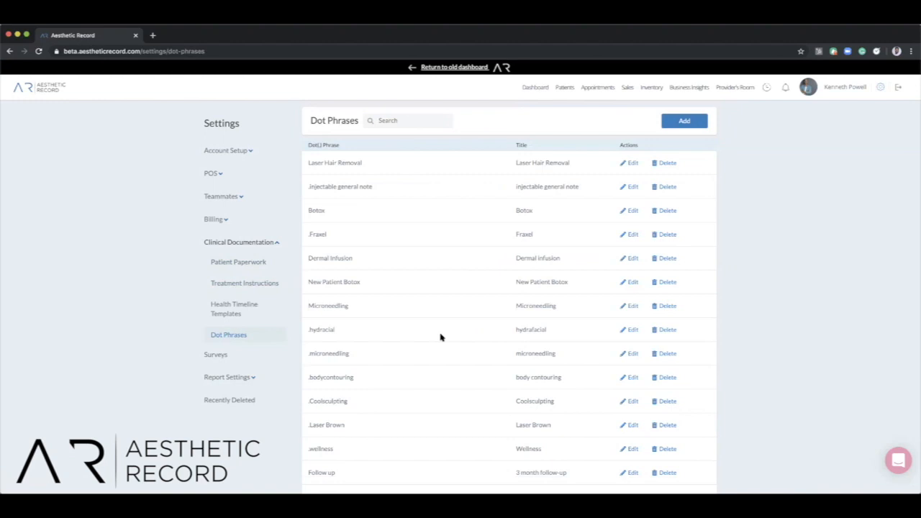
left_click(632, 188)
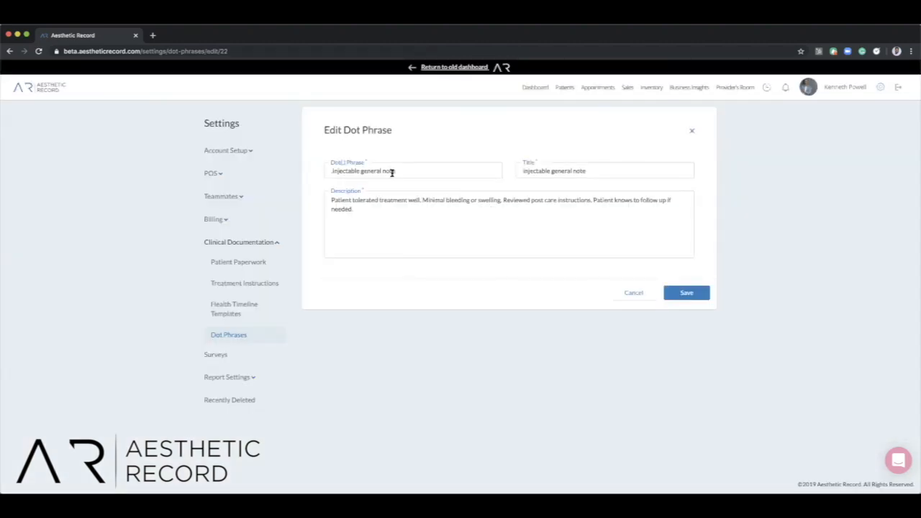
left_click(692, 131)
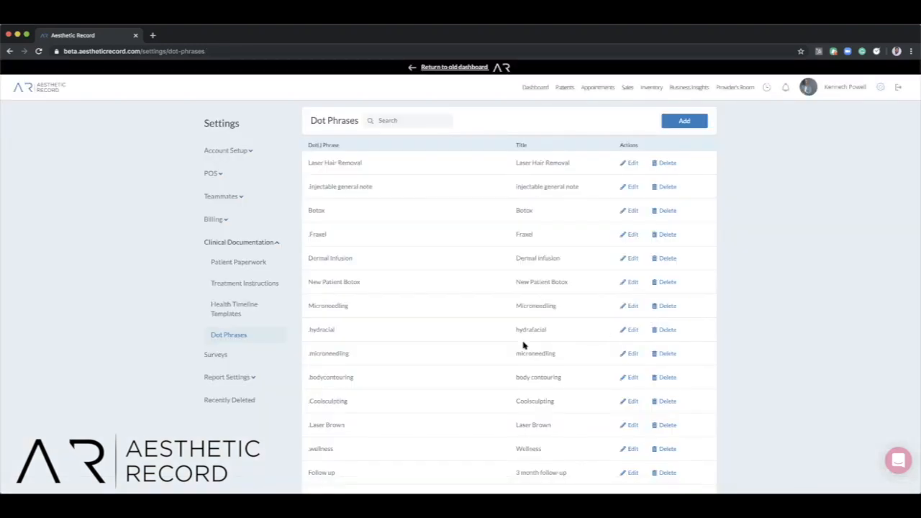
scroll(435, 350, "down", 2)
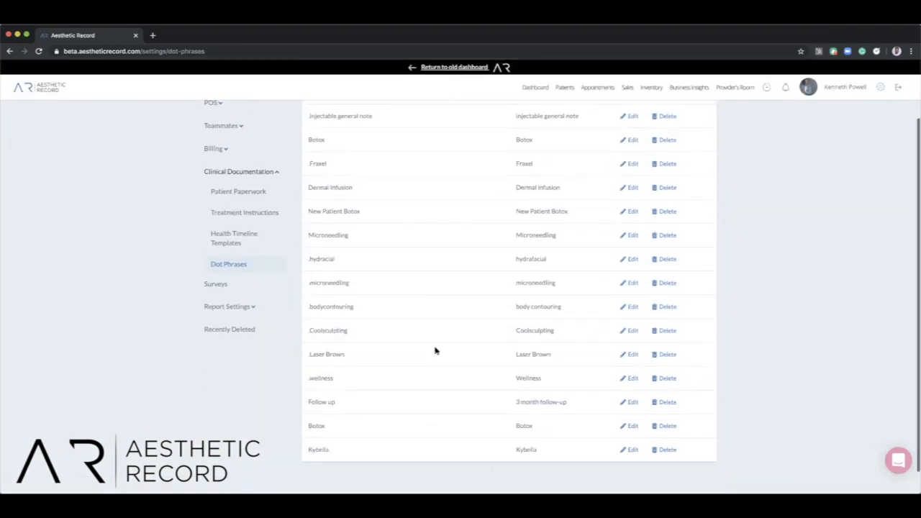
scroll(435, 351, "up", 2)
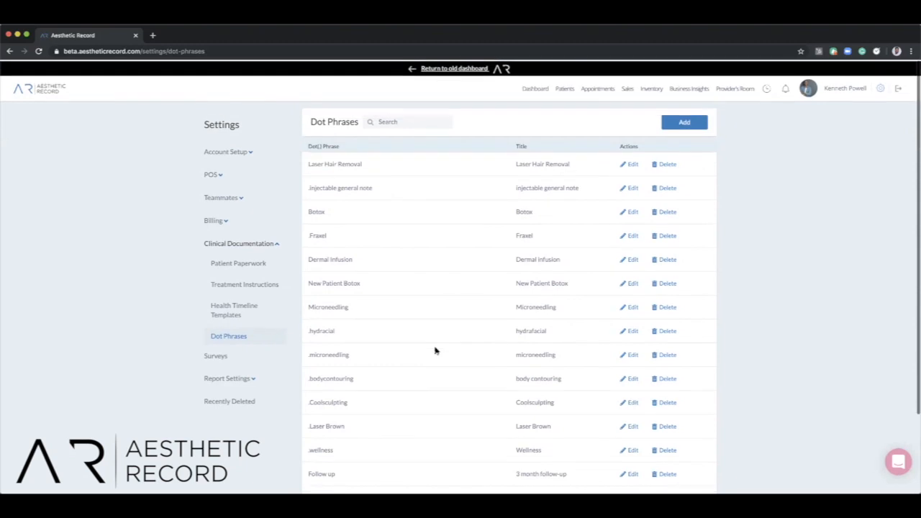
Open the appointments' Smart Configuration and view the first listed provider's monthly schedule, closing it without changes.
left_click(590, 87)
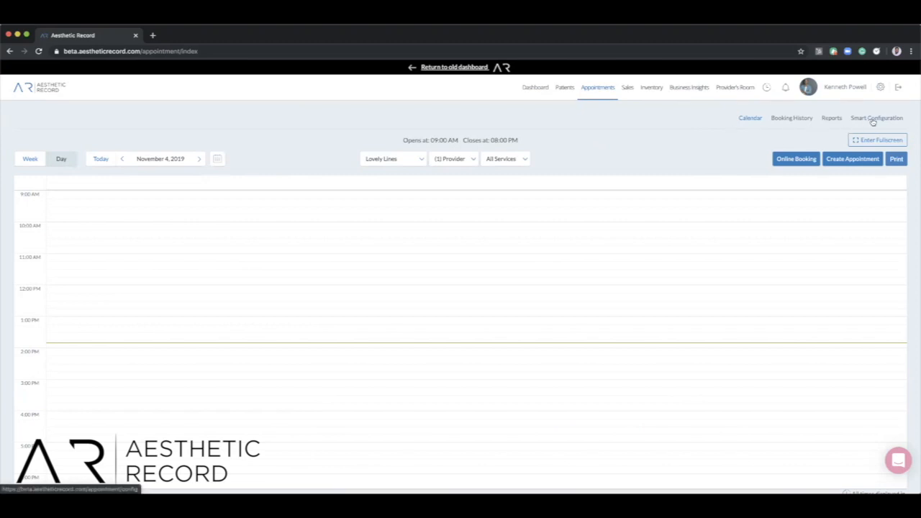
left_click(872, 119)
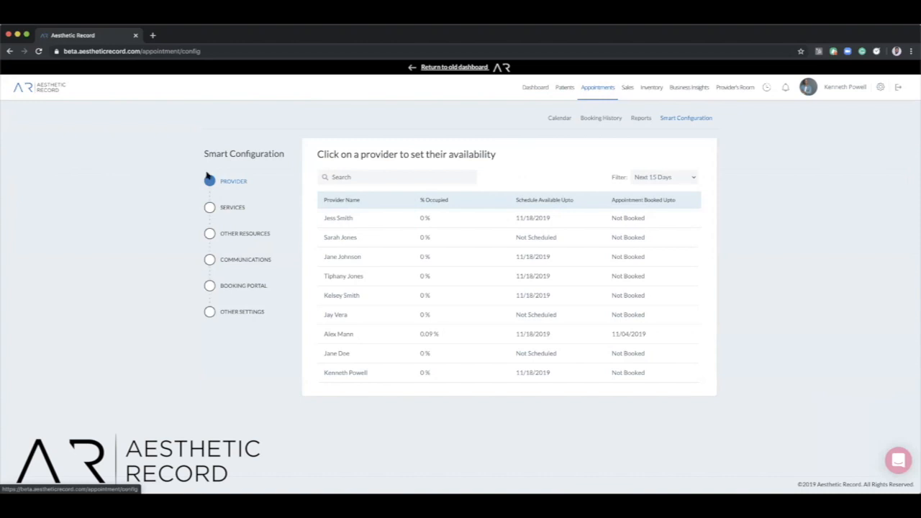
left_click(372, 224)
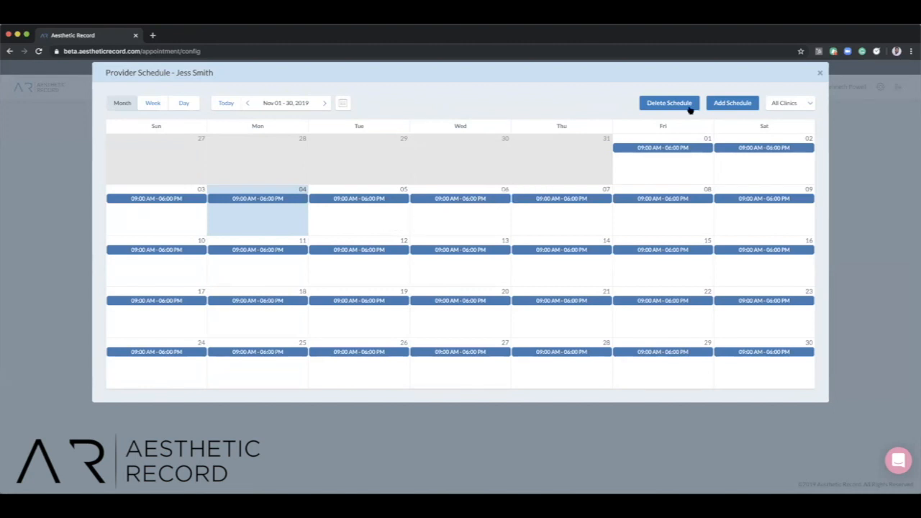
left_click(820, 75)
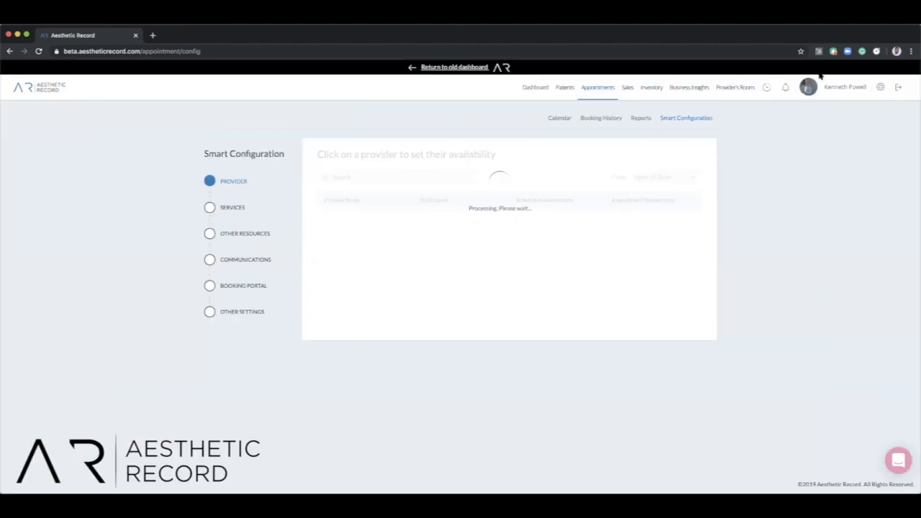
Look through the configured services and the service categories, closing the category manager without changes.
left_click(211, 216)
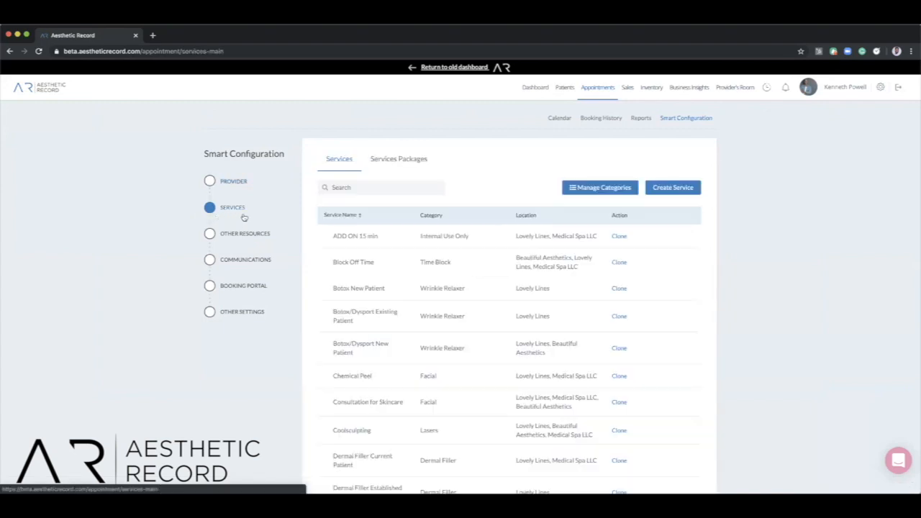
scroll(310, 260, "down", 3)
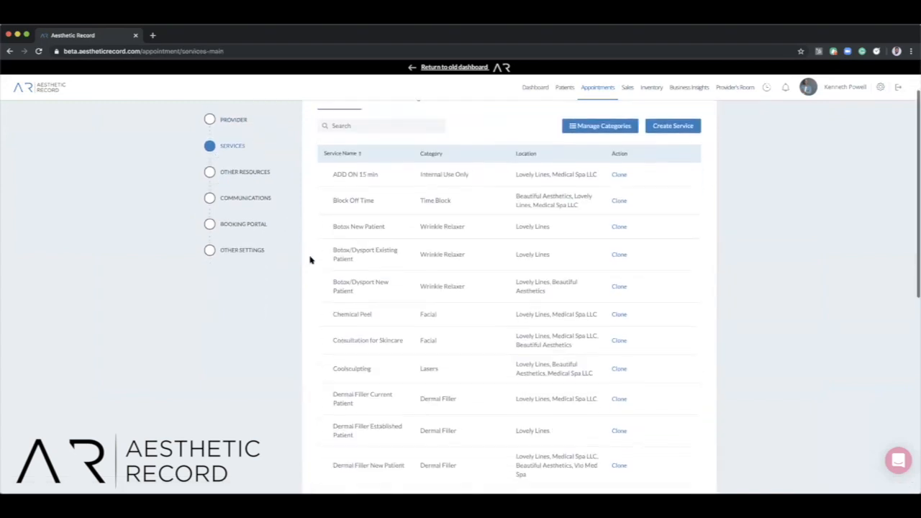
scroll(310, 260, "up", 3)
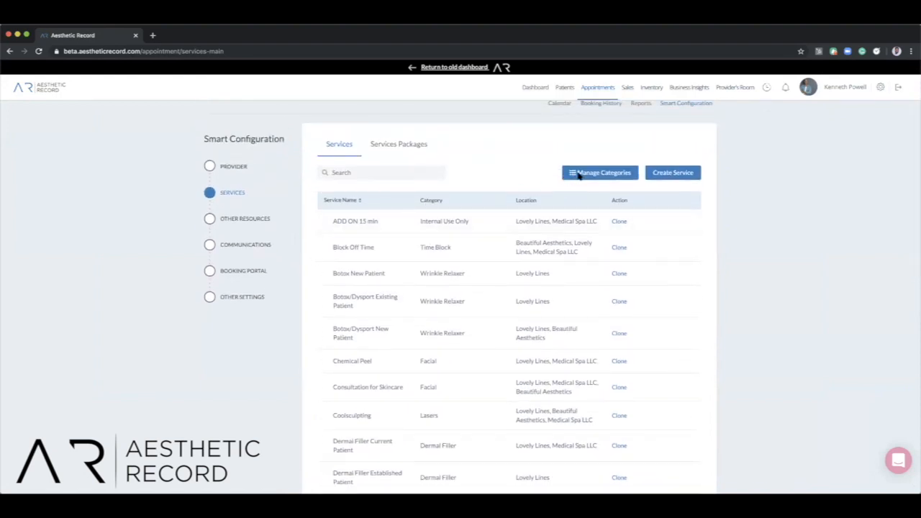
left_click(579, 176)
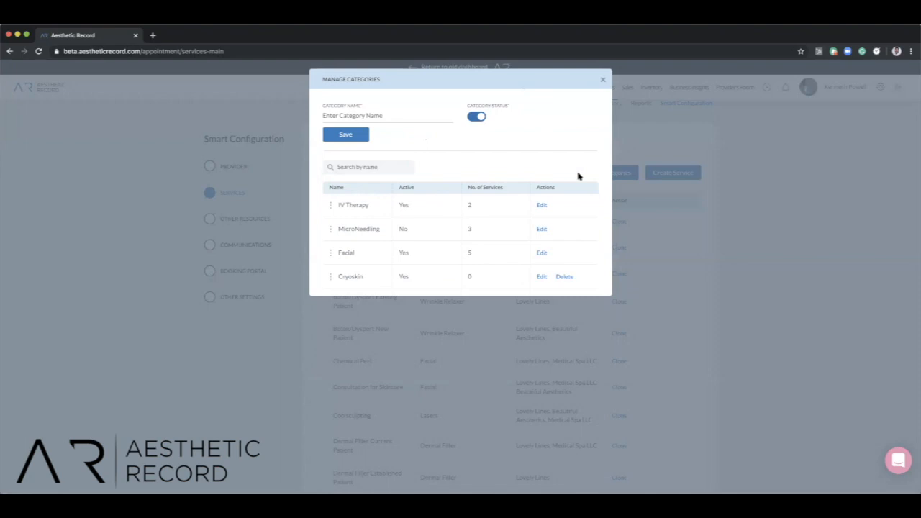
scroll(369, 219, "down", 2)
scroll(369, 219, "down", 3)
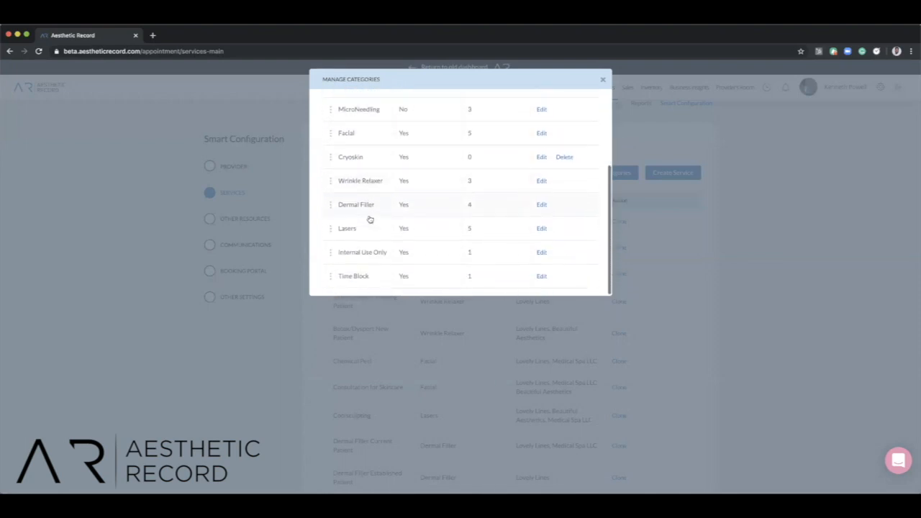
scroll(369, 219, "up", 5)
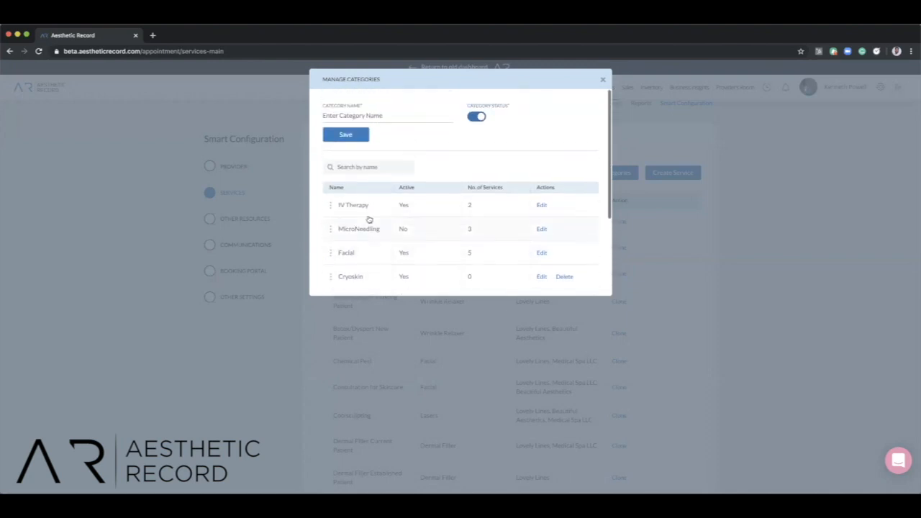
left_click(603, 81)
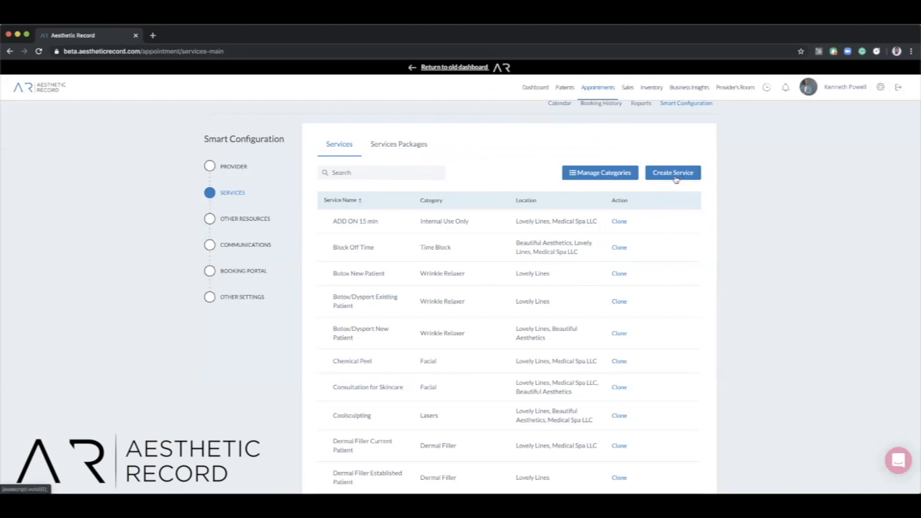
Open the Botox New Patient service and check its clinic, provider and duration choices, keeping the duration at 30 minutes.
left_click(395, 275)
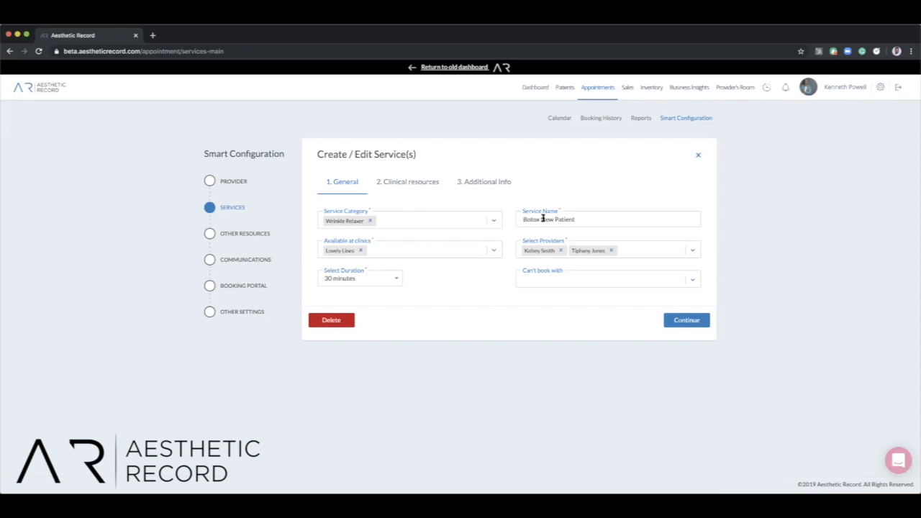
left_click(462, 254)
left_click(462, 255)
left_click(663, 251)
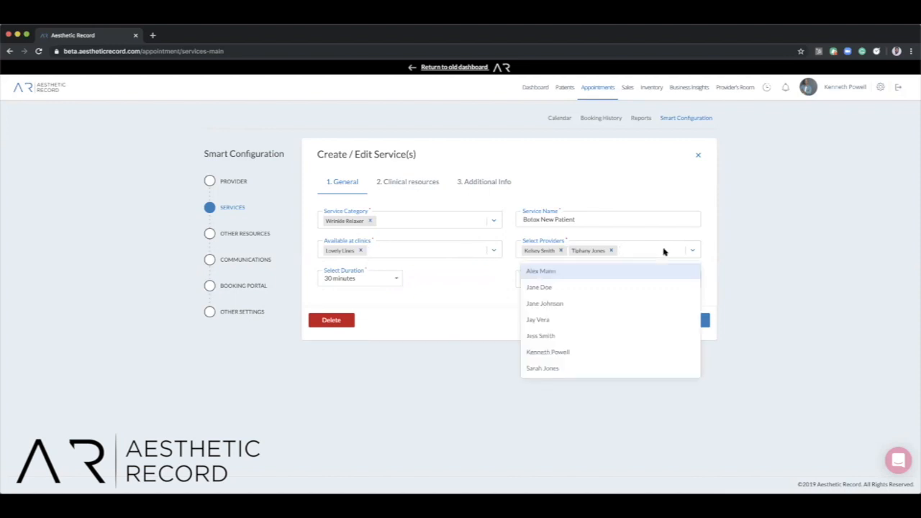
left_click(664, 251)
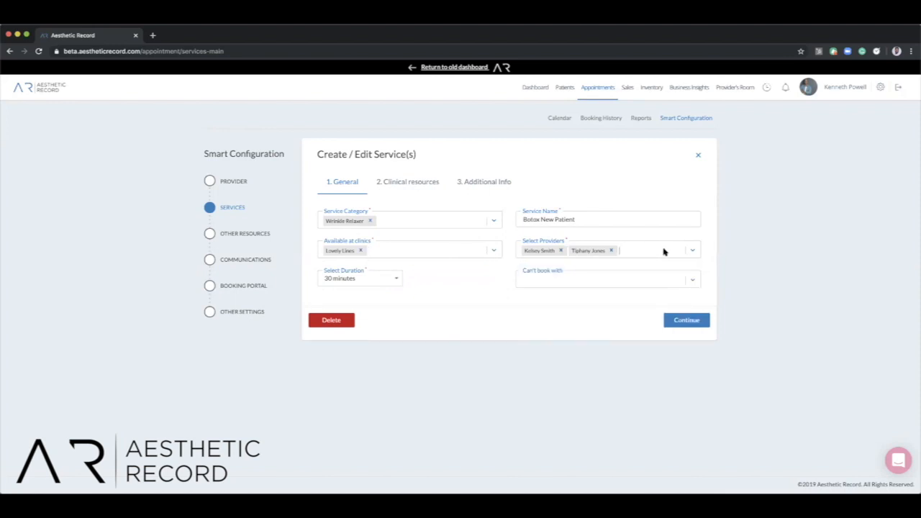
left_click(387, 285)
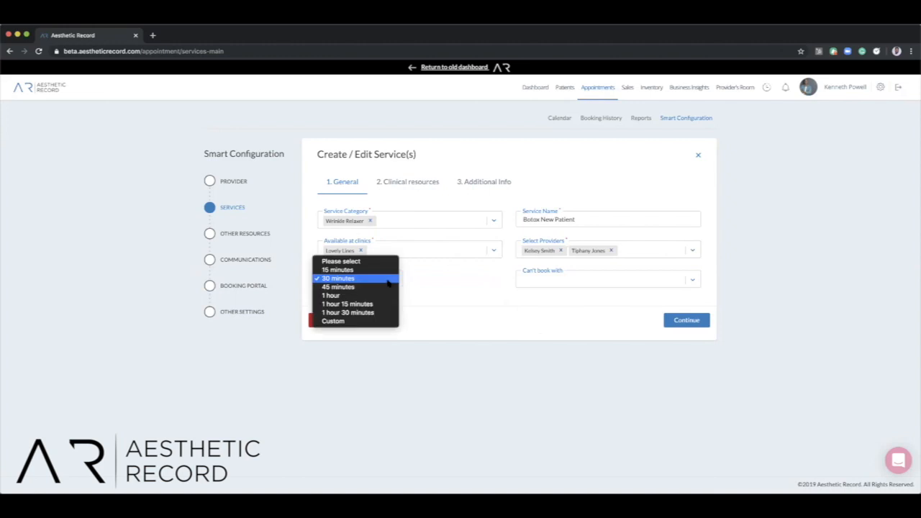
left_click(388, 279)
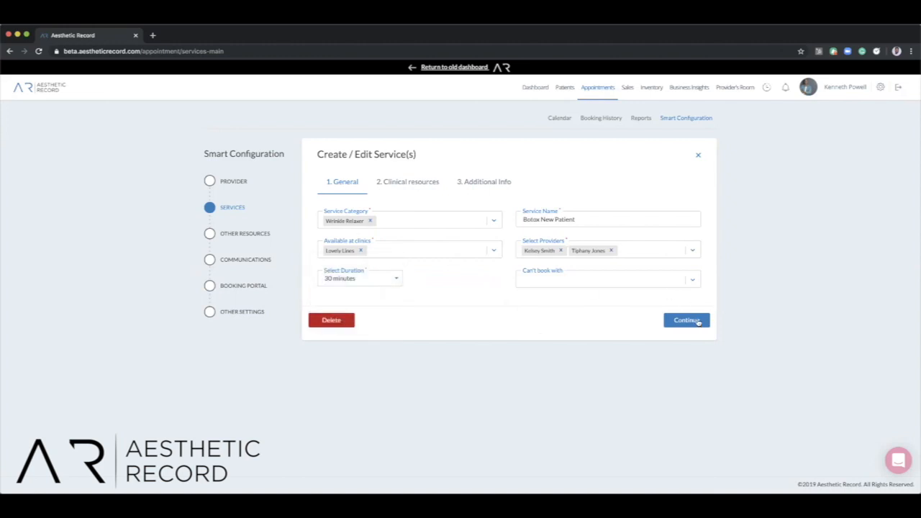
Go through the Botox New Patient service's clinical resources and additional info, and save the service.
left_click(695, 323)
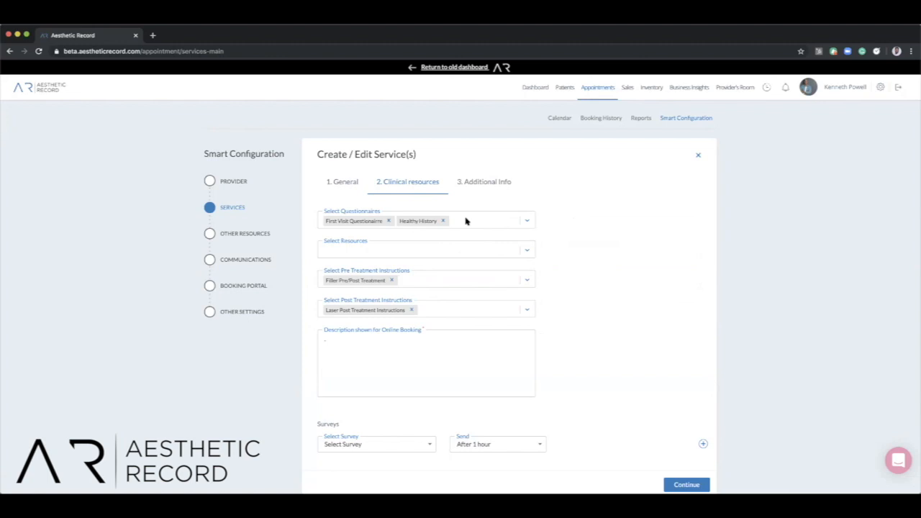
scroll(466, 221, "down", 1)
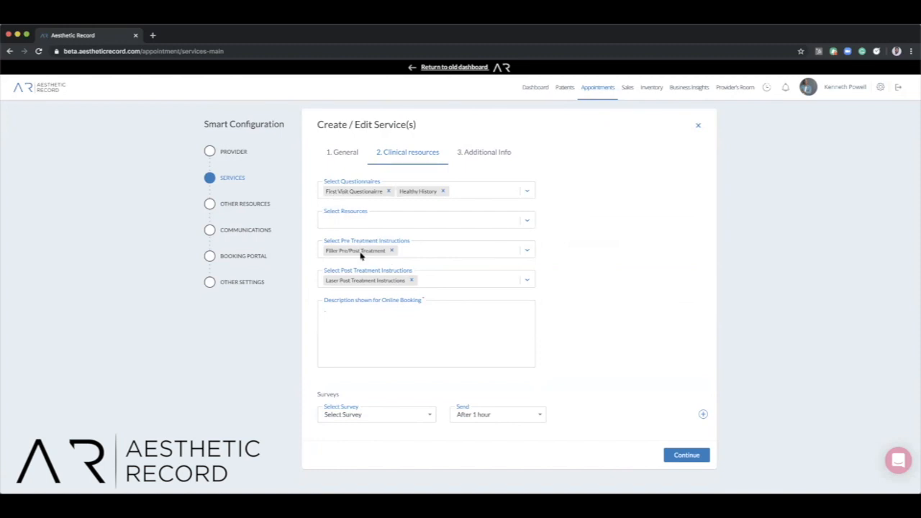
scroll(415, 323, "down", 1)
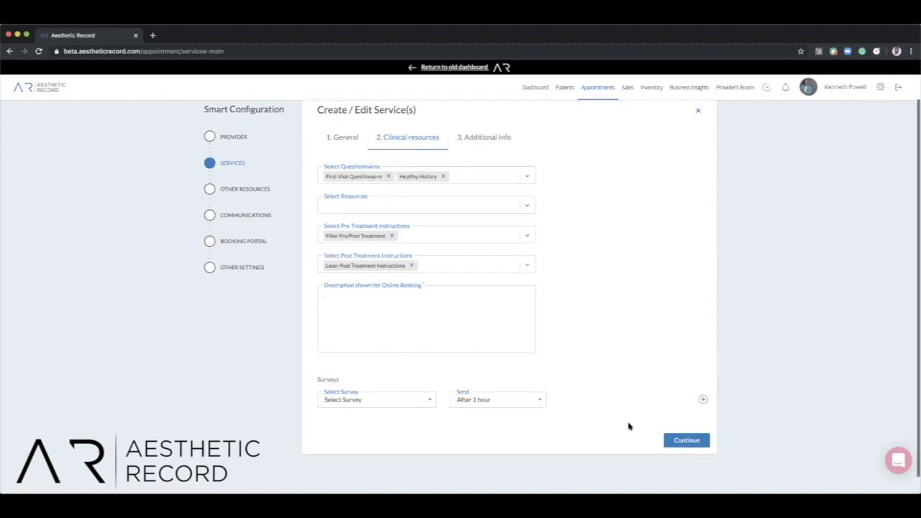
left_click(685, 439)
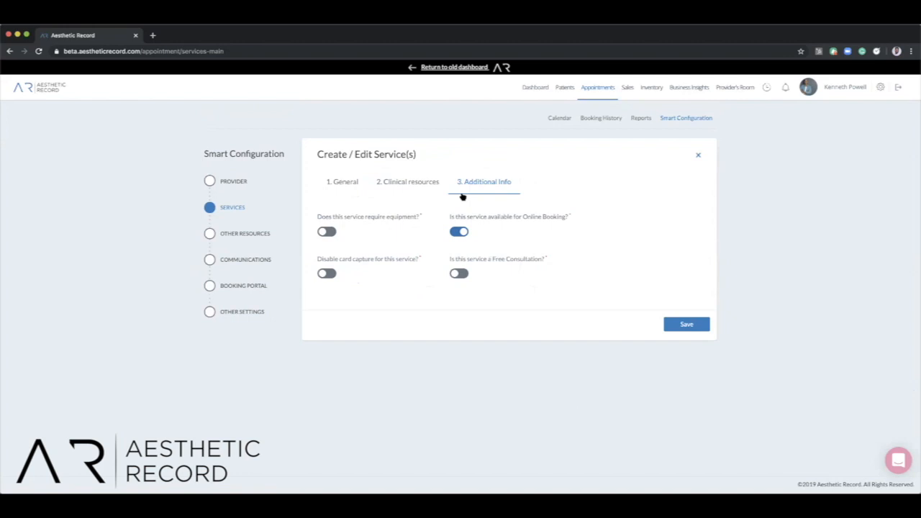
left_click(673, 326)
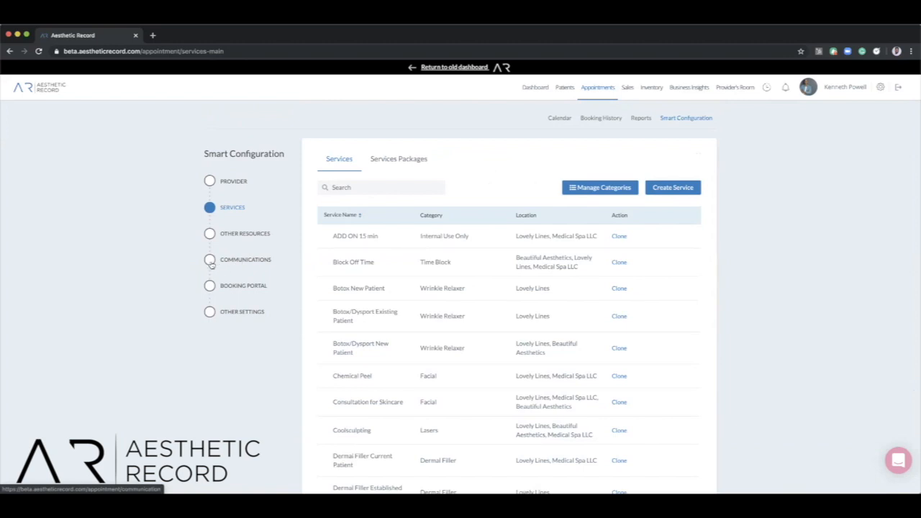
View the appointment communications' special instructions and the booking confirmation email template.
left_click(211, 263)
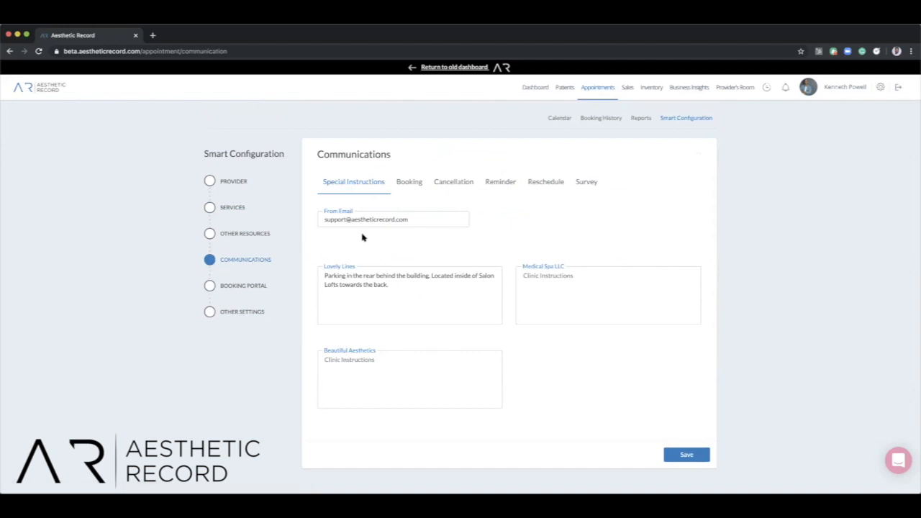
left_click(401, 183)
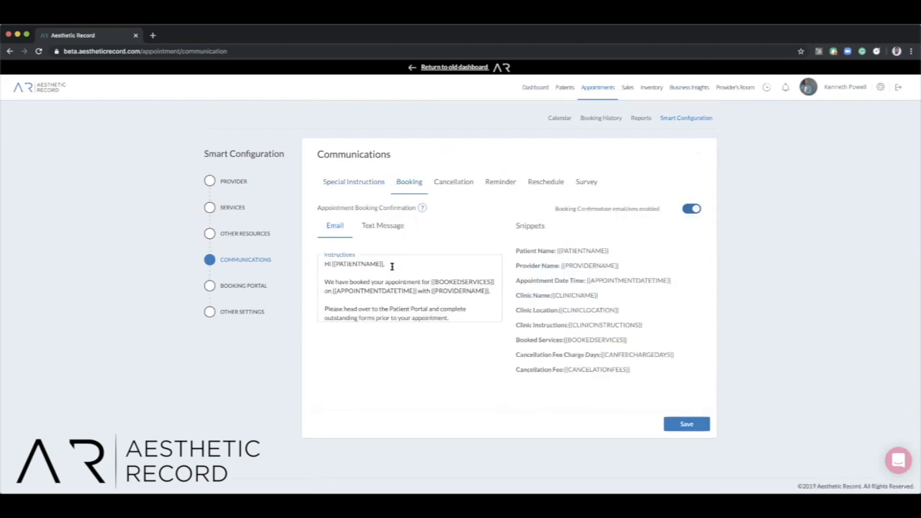
Read the rest of the booking confirmation email template and the booking confirmation text message template.
scroll(392, 266, "down", 3)
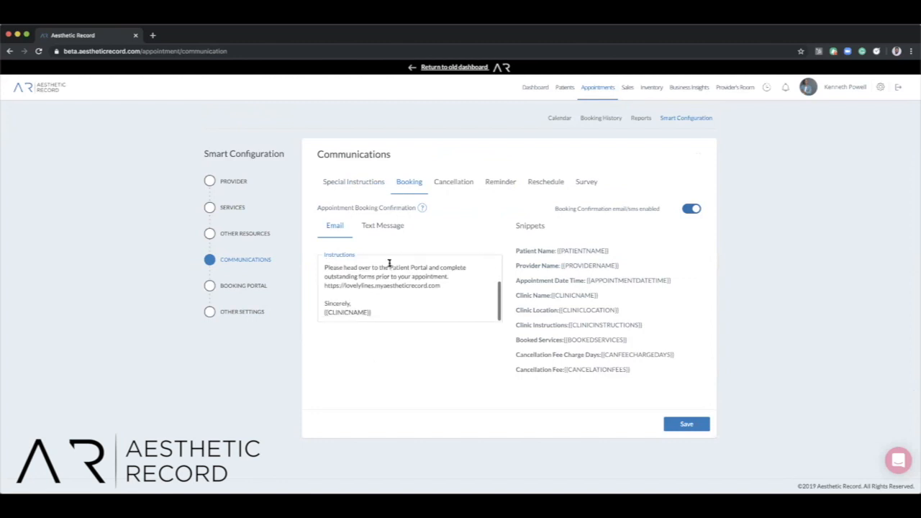
left_click(376, 227)
scroll(376, 268, "down", 2)
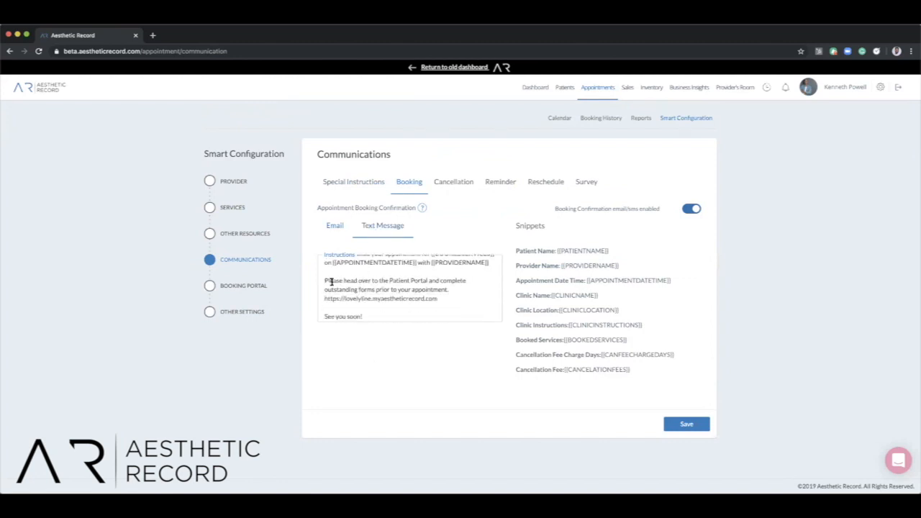
scroll(436, 287, "down", 1)
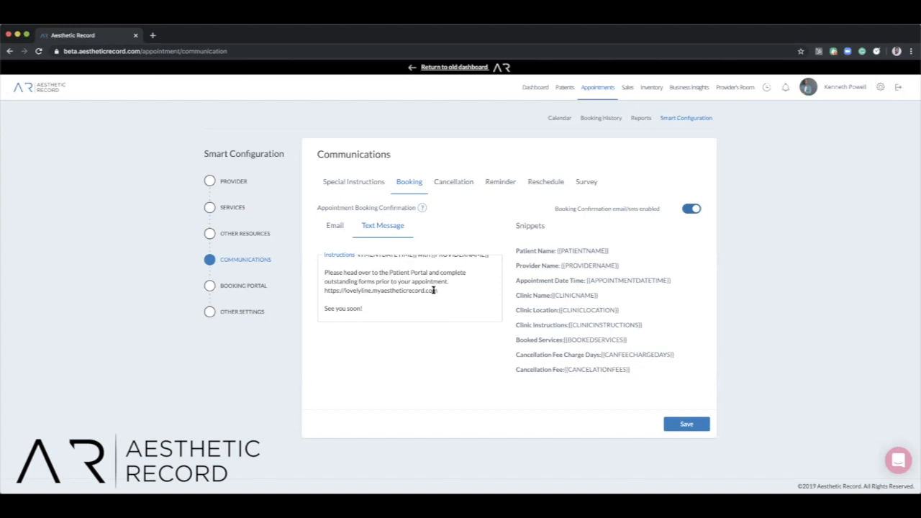
Review the cancellation policy in the other appointment settings, including its fees, charge window and card authorisation text.
left_click(211, 313)
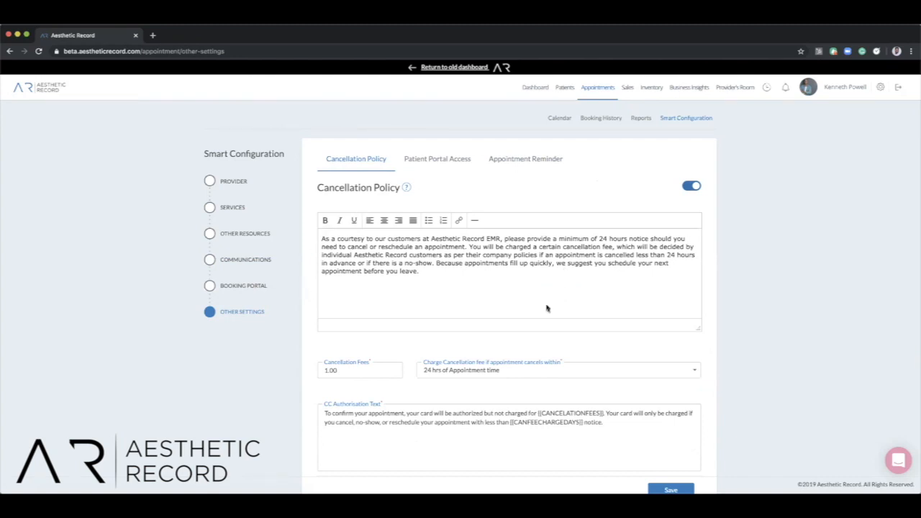
scroll(525, 320, "down", 1)
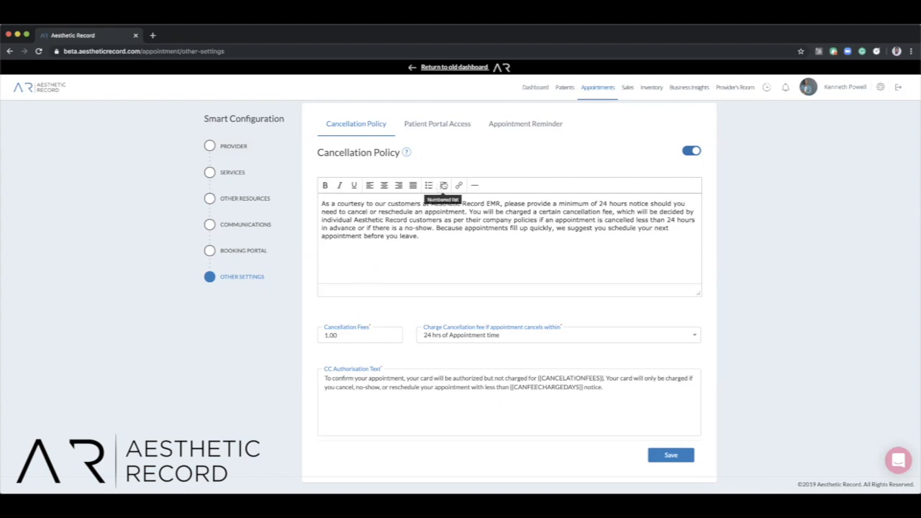
mouse_move(599, 89)
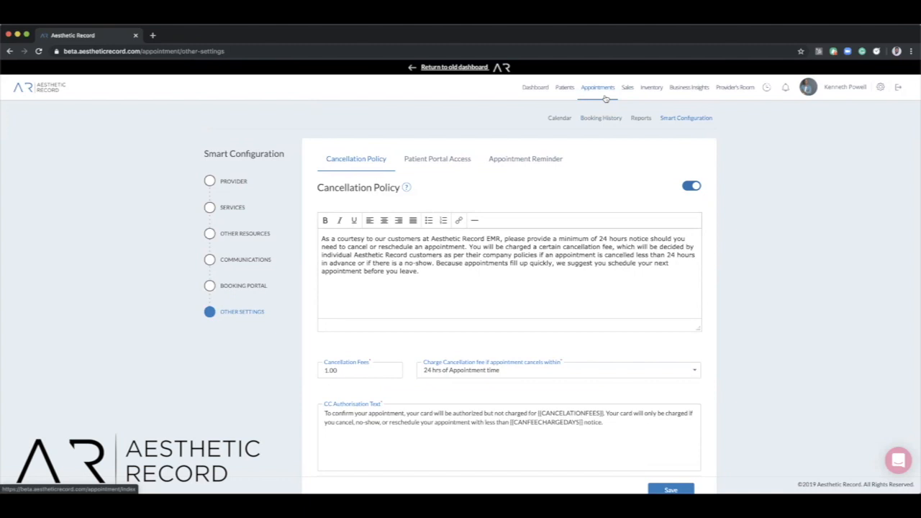
Look through the inventory's active products and the AR Products Directory, returning to the active products.
left_click(647, 90)
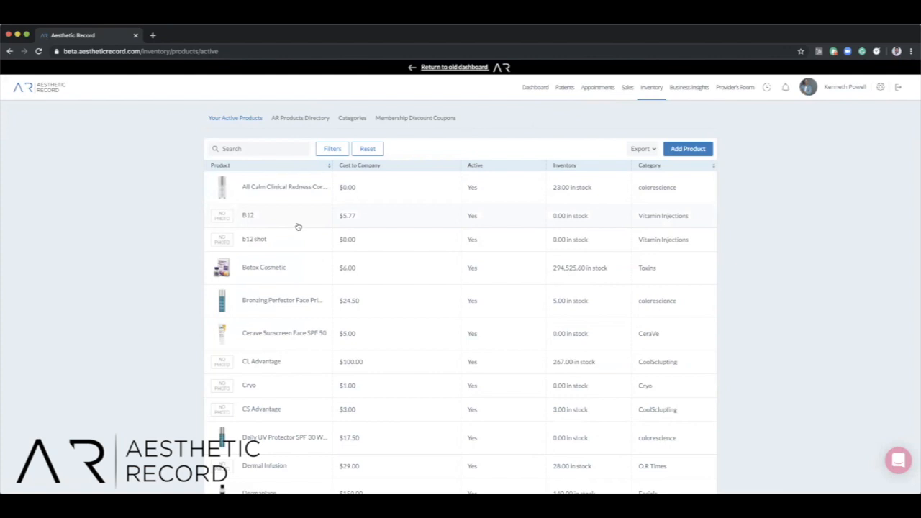
left_click(293, 119)
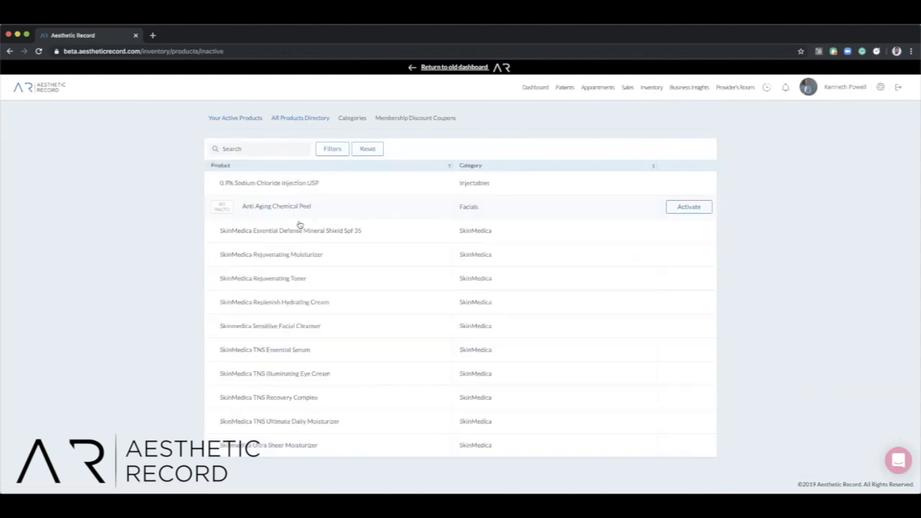
scroll(300, 224, "down", 1)
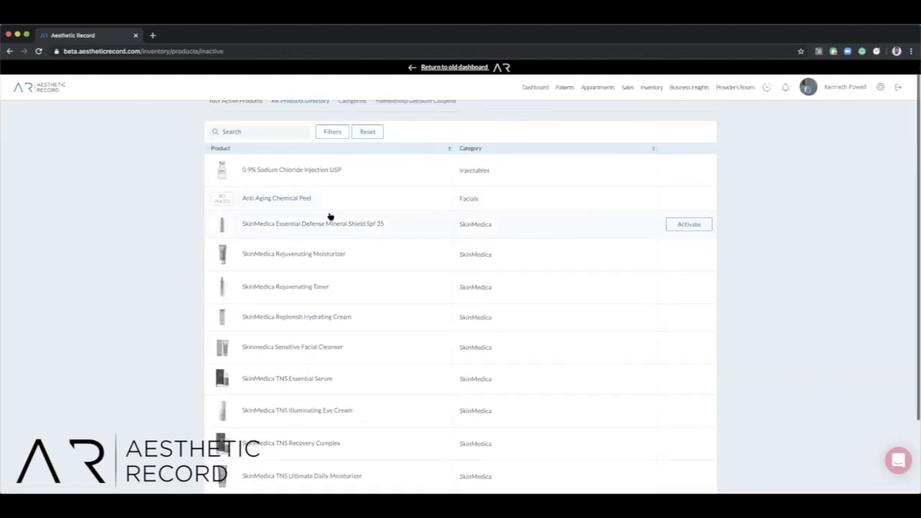
left_click(691, 225)
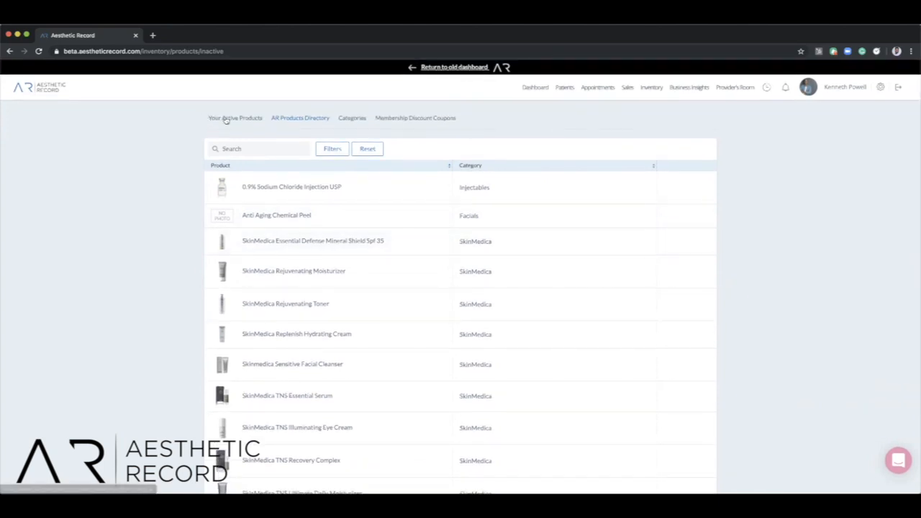
left_click(225, 120)
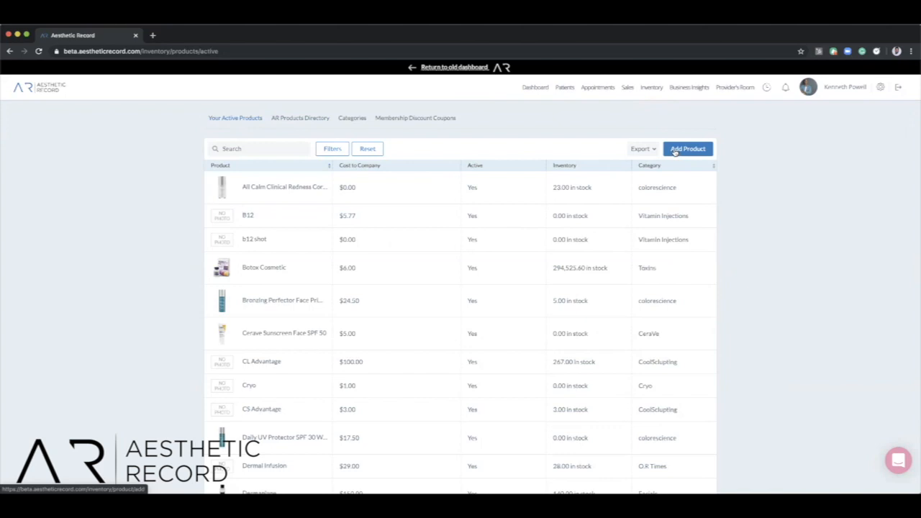
Open a blank new product form and examine its product information, cost to company and price per unit fields.
left_click(675, 150)
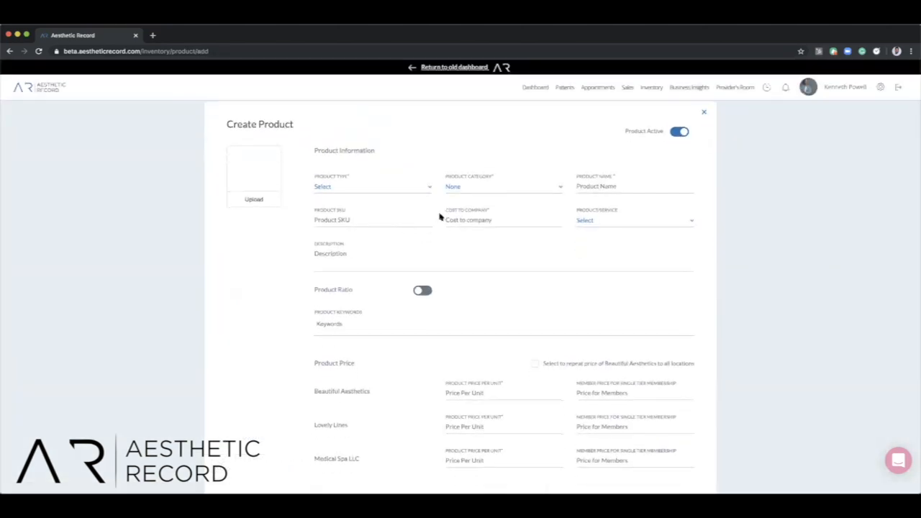
scroll(489, 175, "down", 1)
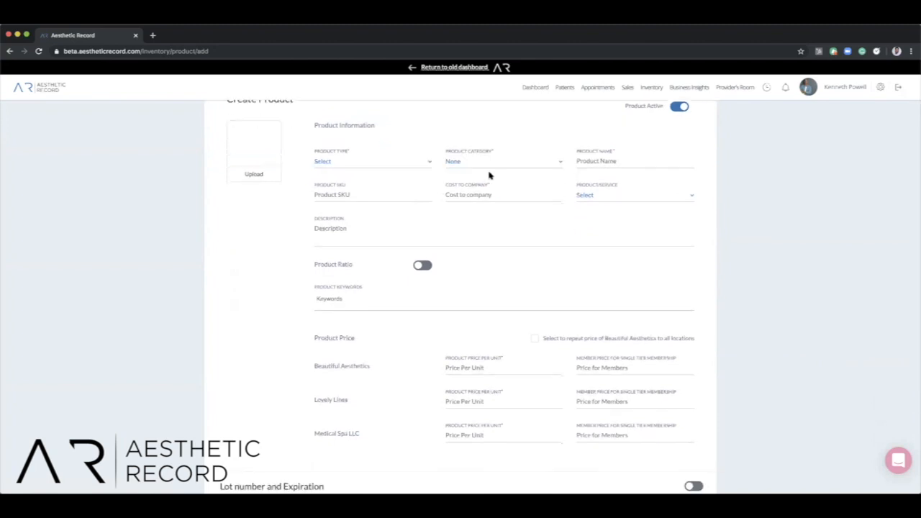
left_click_drag(445, 185, 488, 187)
scroll(471, 206, "down", 2)
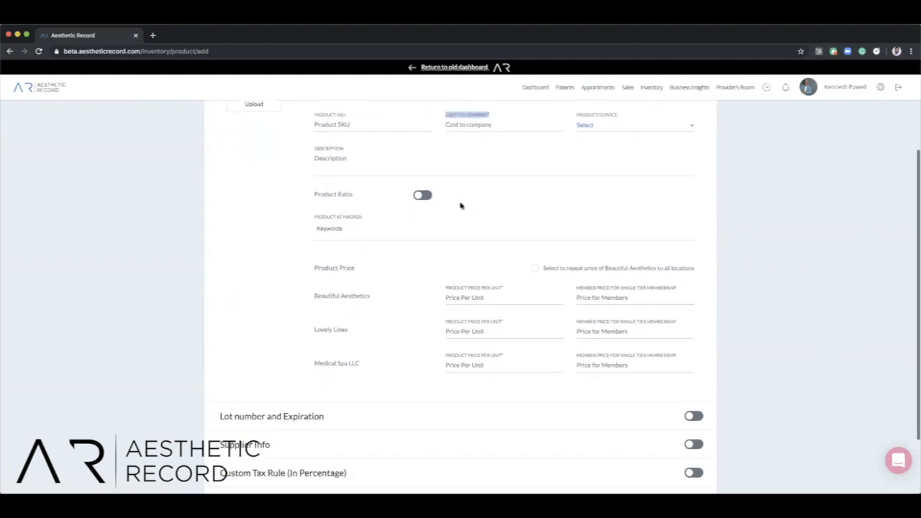
scroll(461, 209, "down", 3)
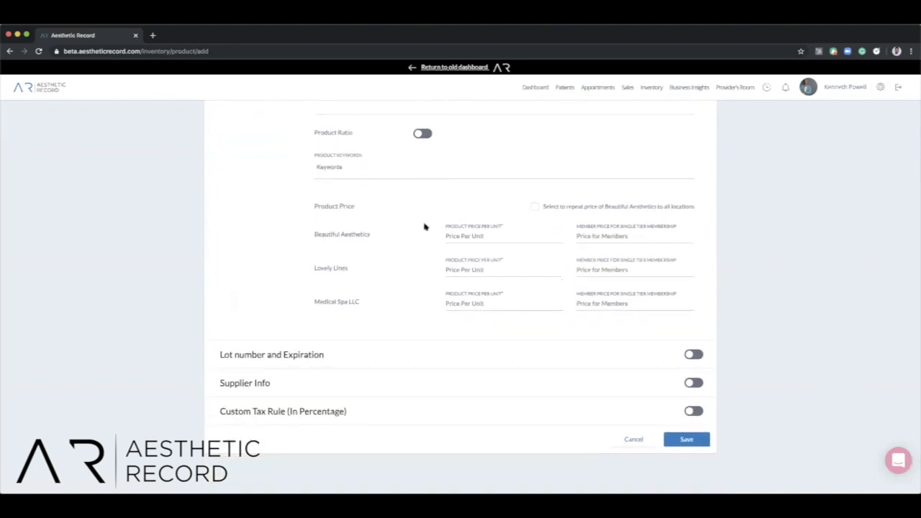
left_click_drag(445, 228, 506, 228)
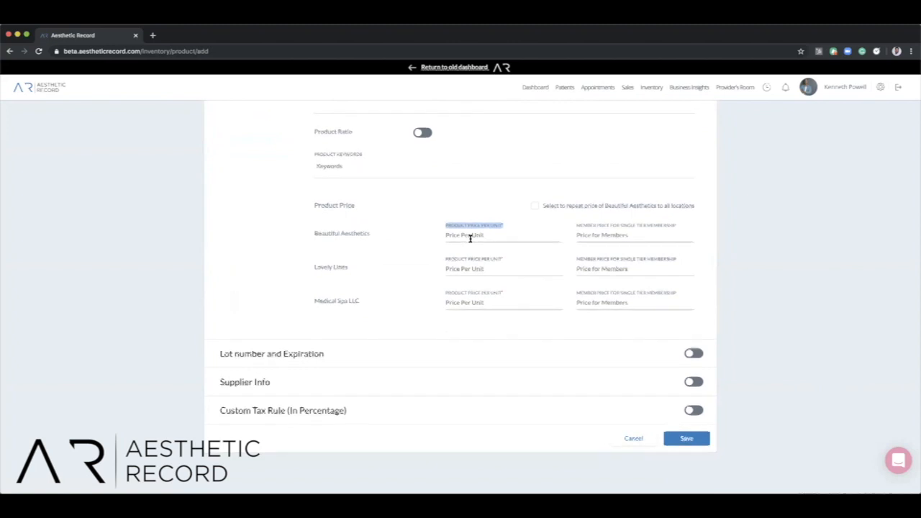
scroll(469, 238, "down", 1)
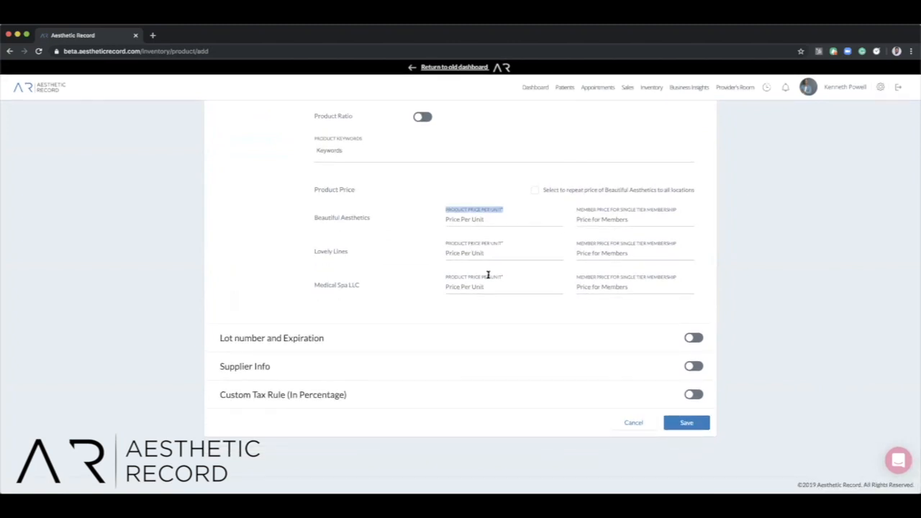
Reveal the new product's lot number and expiration fields, turn that section back off and close the form without saving.
left_click(691, 339)
scroll(461, 349, "down", 2)
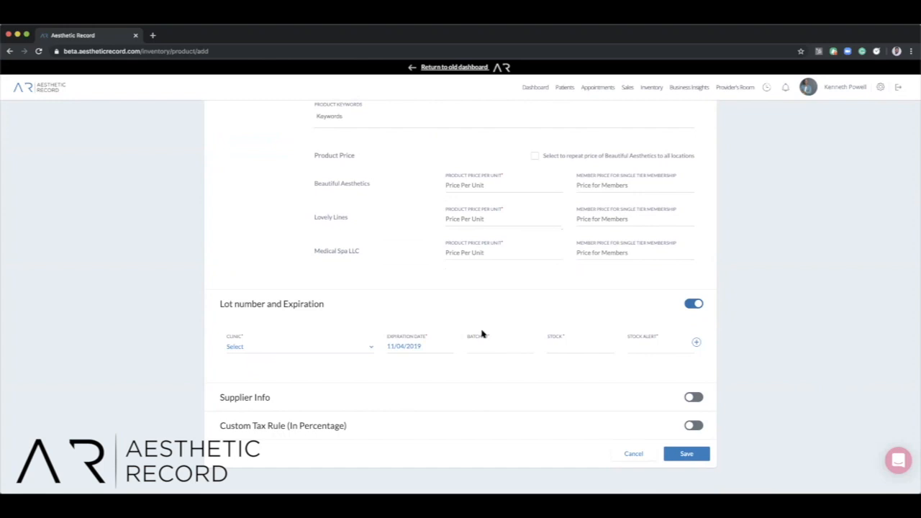
scroll(504, 331, "up", 1)
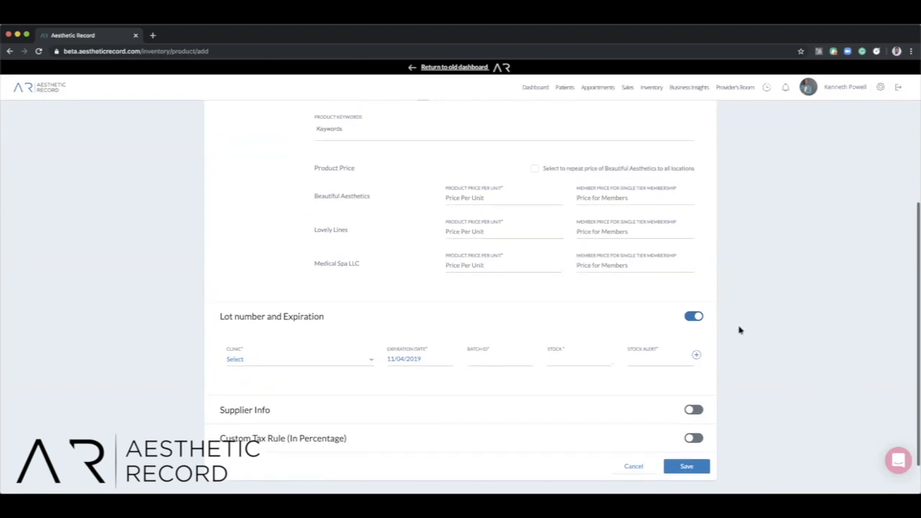
left_click(694, 317)
scroll(694, 319, "up", 5)
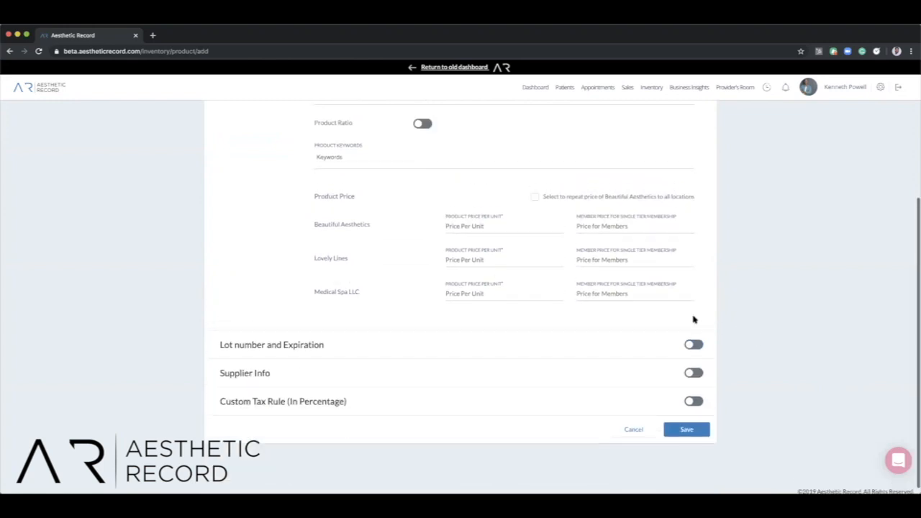
left_click(704, 152)
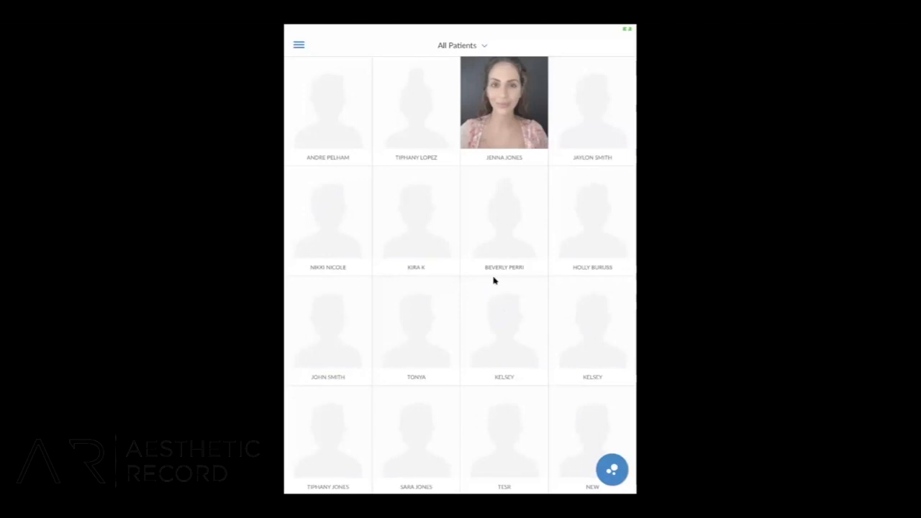
In the Aesthetic Record iPad app, open the chart of the patient with a profile photo and look through the cosmetic timeline.
left_click(507, 125)
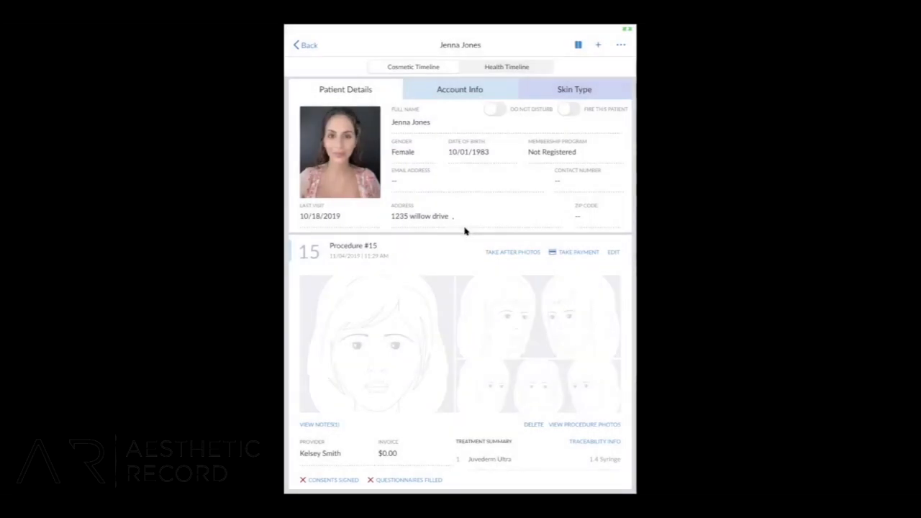
scroll(465, 231, "down", 3)
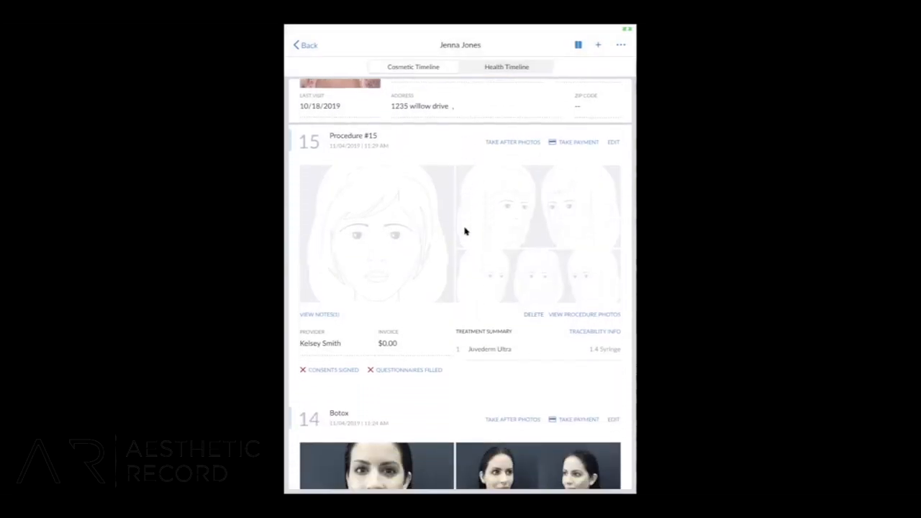
scroll(465, 231, "down", 3)
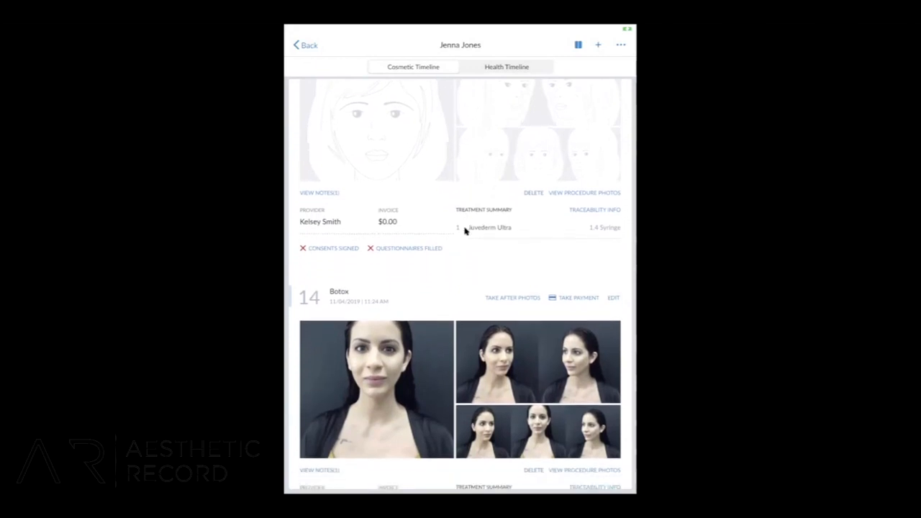
scroll(464, 231, "up", 4)
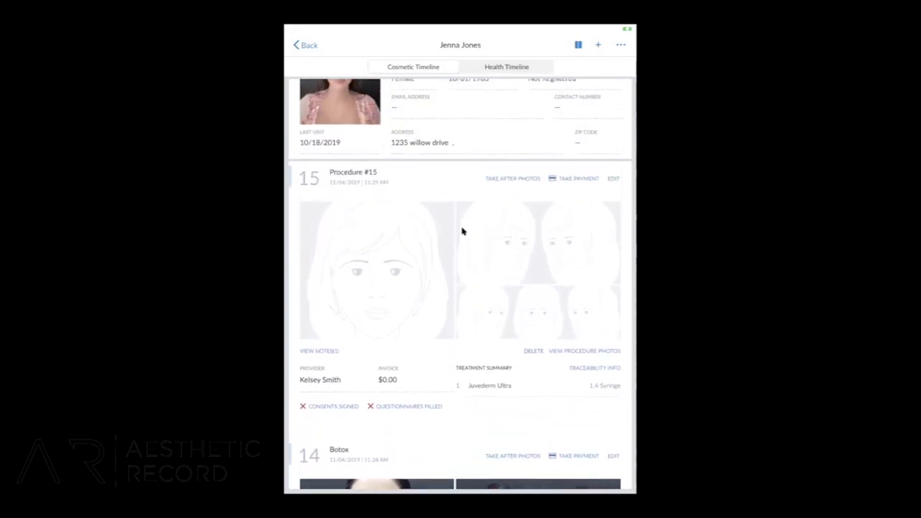
scroll(462, 231, "up", 1)
scroll(462, 231, "up", 1)
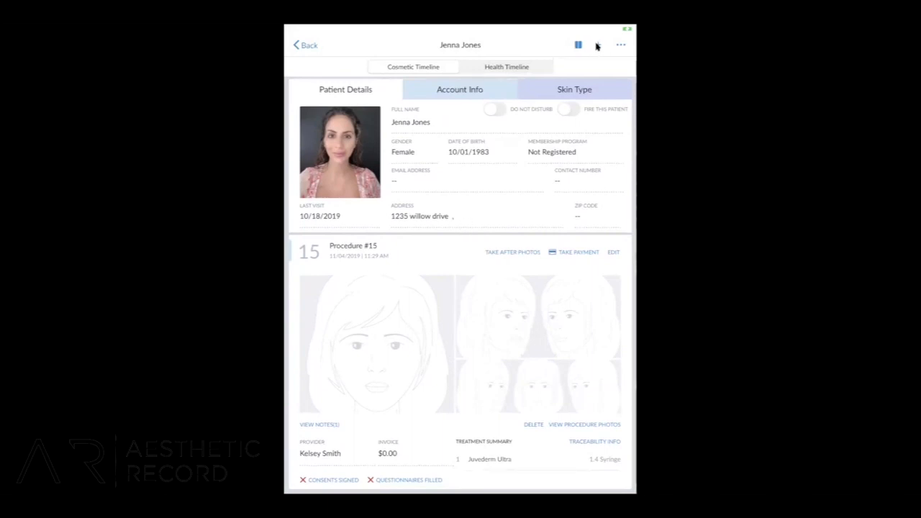
Add a new Face procedure to the patient's chart and name it Botox.
left_click(597, 46)
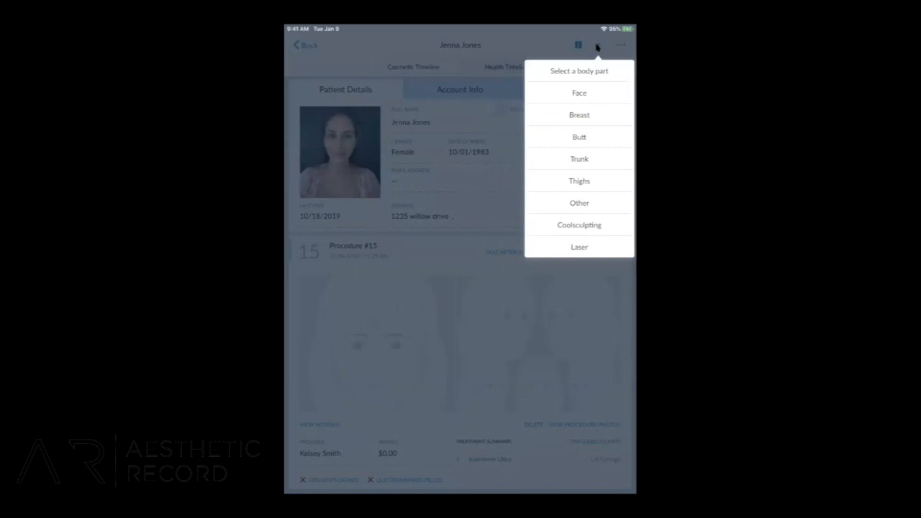
left_click(580, 93)
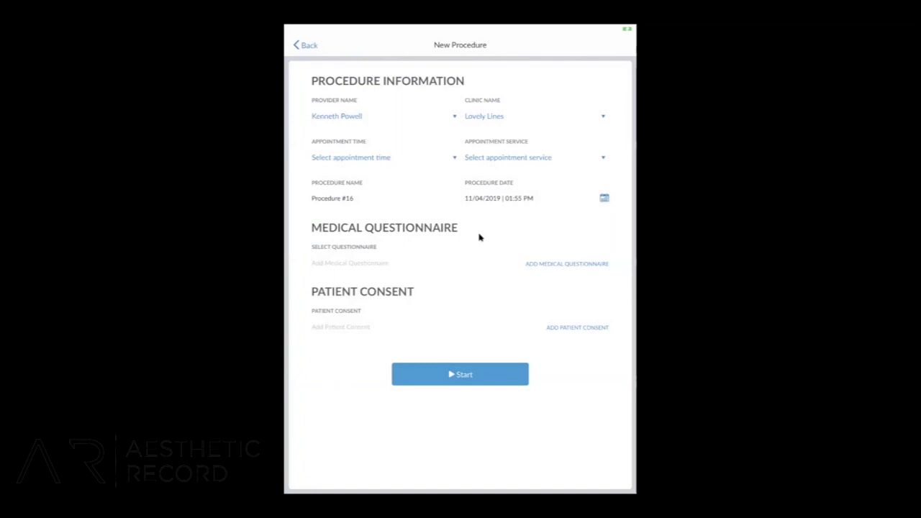
left_click(372, 198)
key("BackSpace")
key("BackSpace")
key("BackSpace")
key("BackSpace")
key("BackSpace")
key("BackSpace")
key("BackSpace")
key("BackSpace")
key("BackSpace")
key("BackSpace")
key("BackSpace")
key("BackSpace")
key("BackSpace")
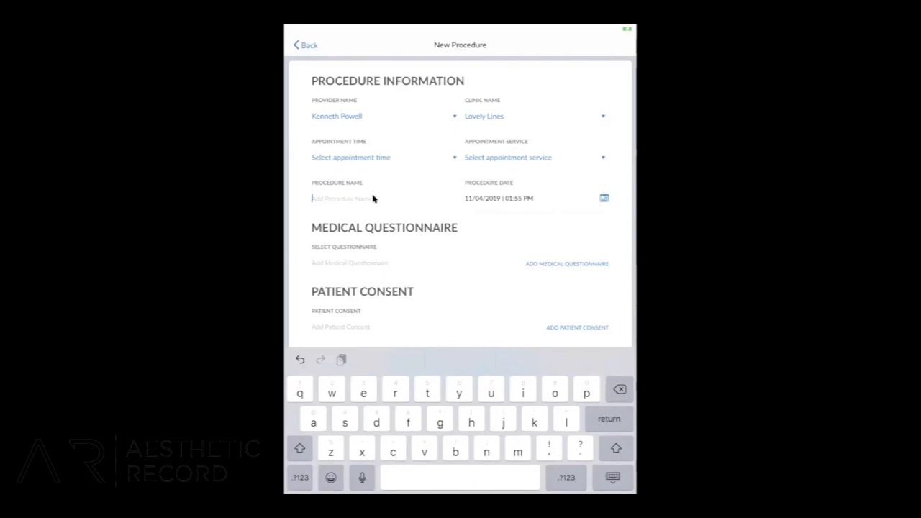
type("Botox")
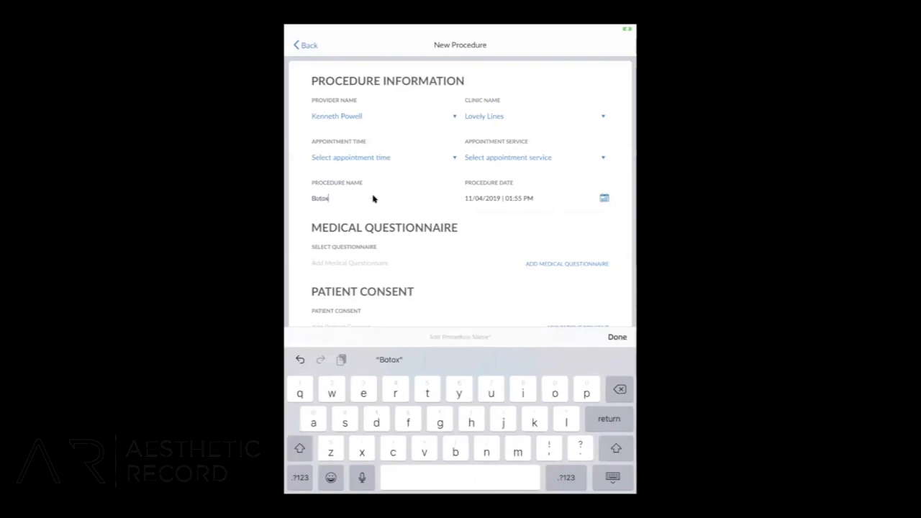
key("Return")
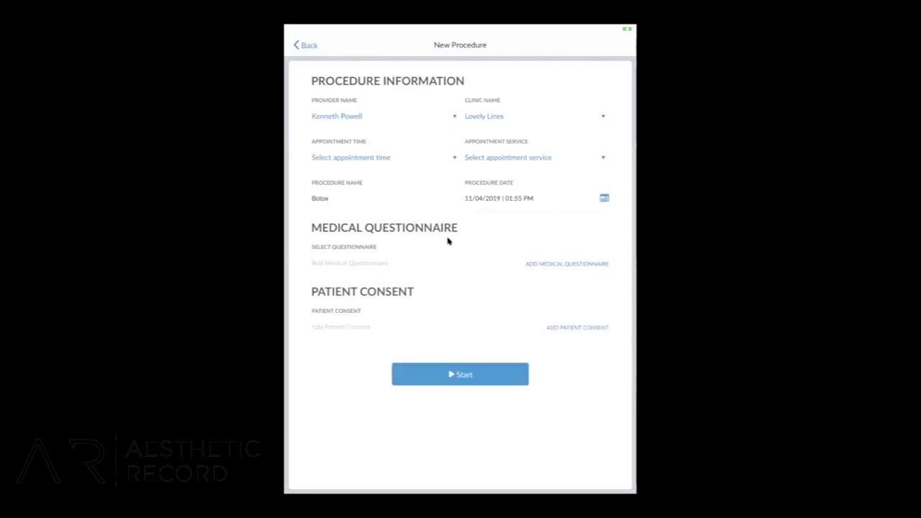
Add the Healthy History medical questionnaire, answer yes to being under a health physician's care and enter the physician's name.
left_click(556, 264)
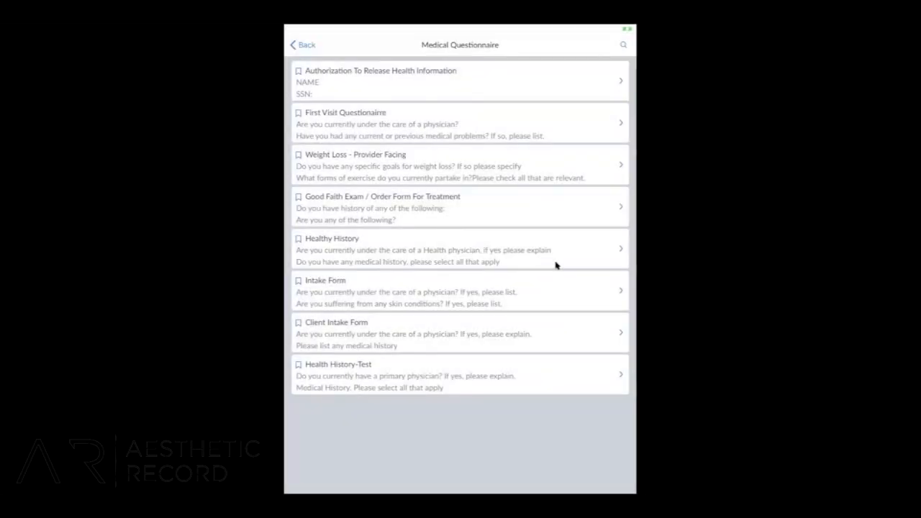
left_click(360, 257)
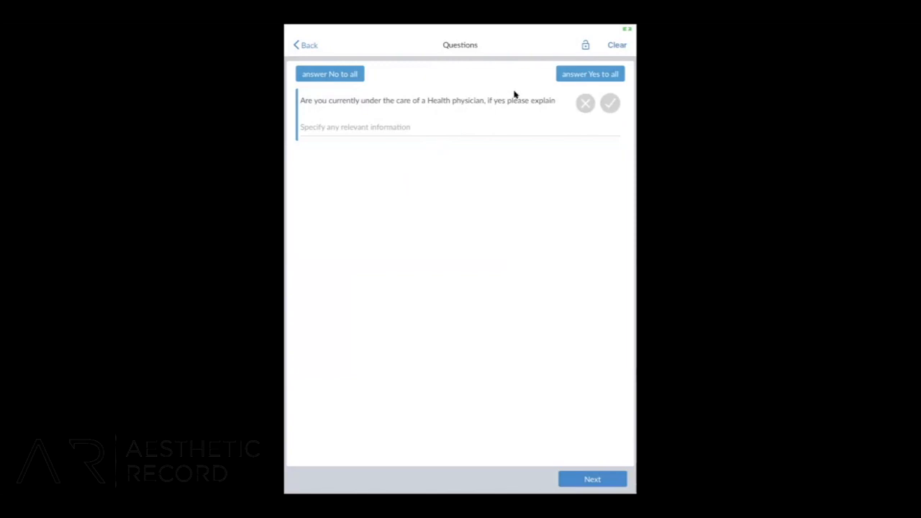
left_click(608, 108)
type("Dr. Jos")
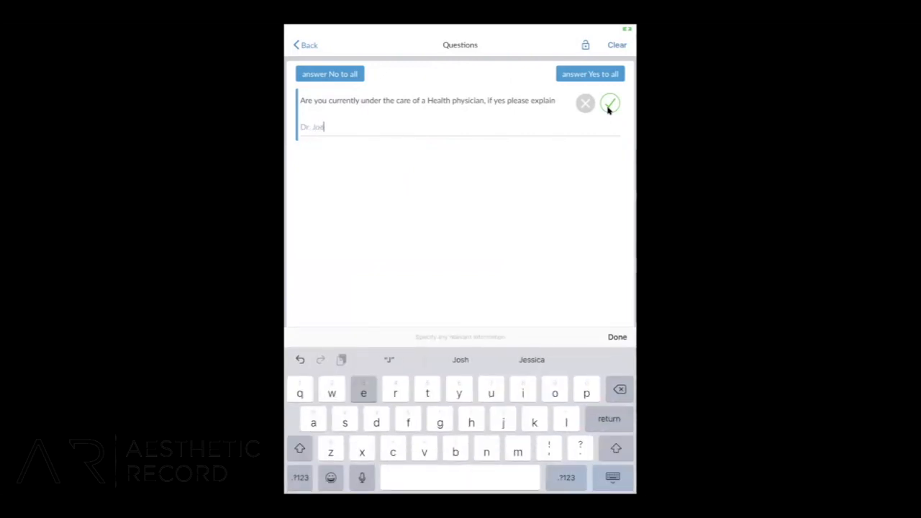
key("Return")
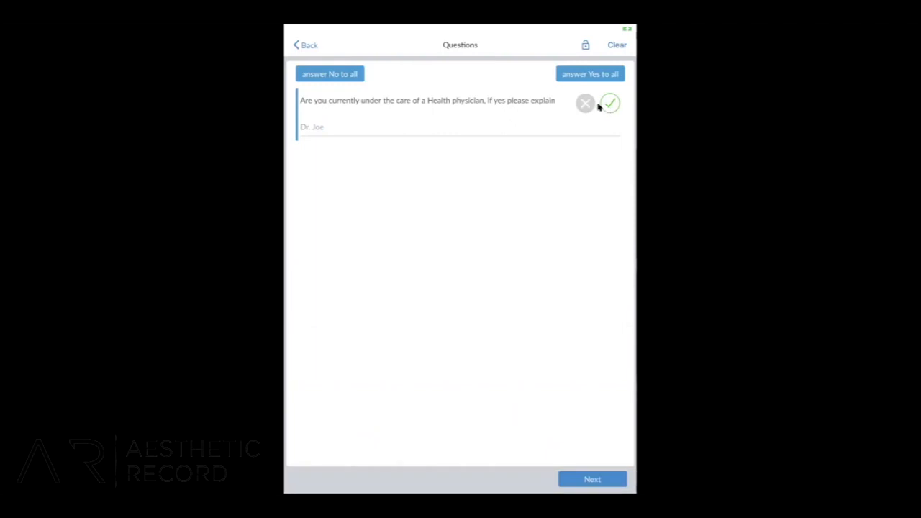
Change the physician-care answer to no, mark Blood Pressure, Diabetes and Heart attack as medical history, save the questionnaire and return to the procedure.
left_click(586, 104)
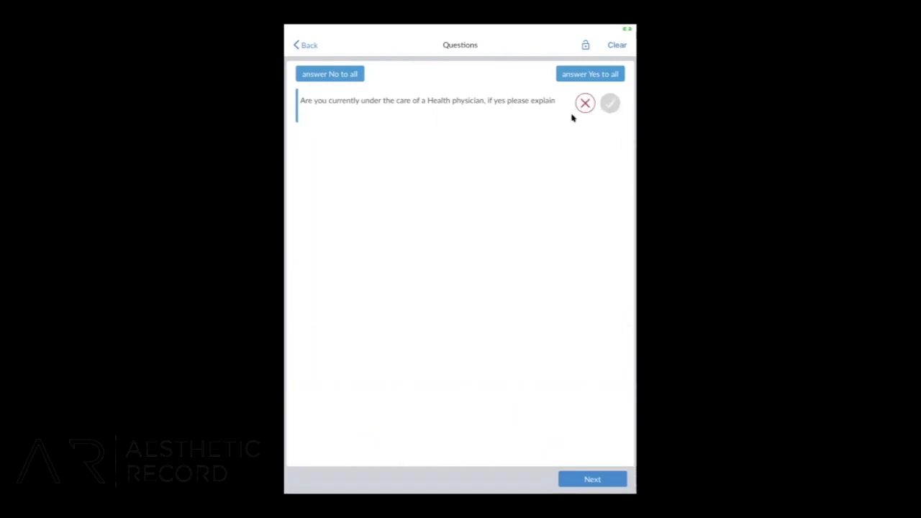
left_click(593, 480)
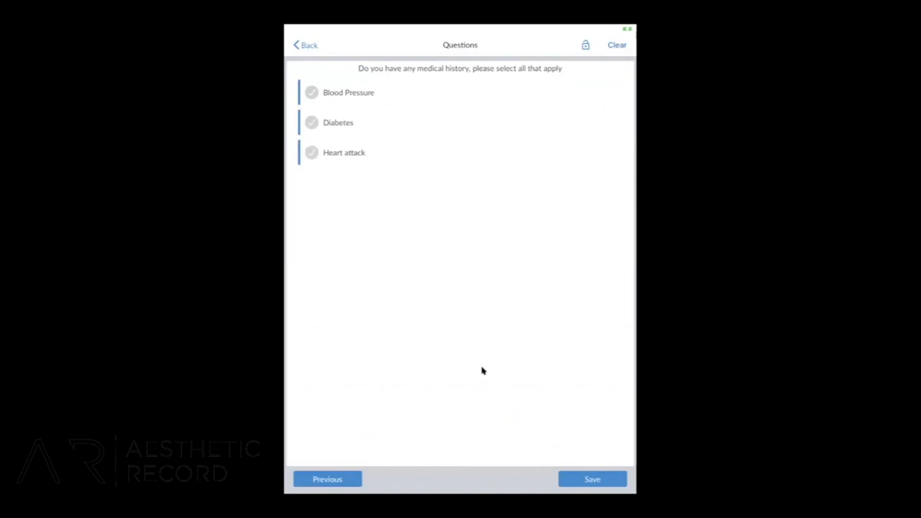
left_click(312, 93)
left_click(311, 122)
left_click(312, 152)
left_click(598, 480)
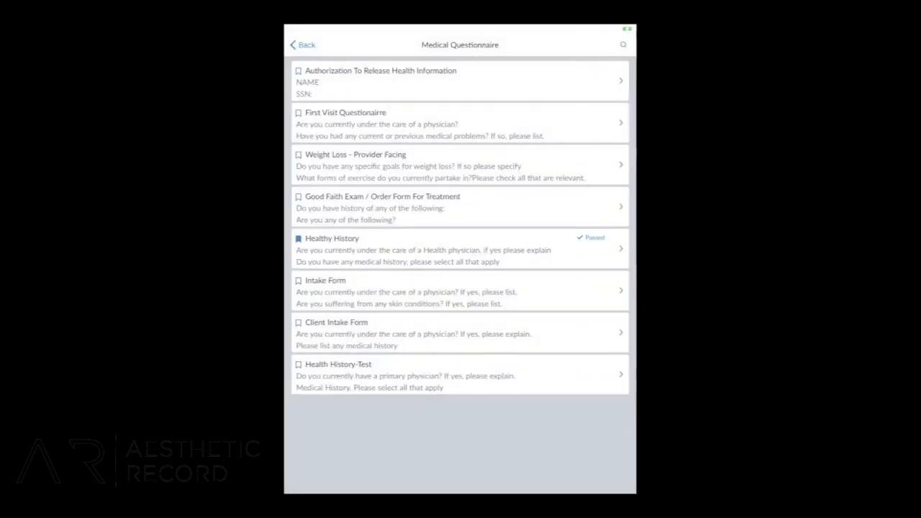
left_click(303, 46)
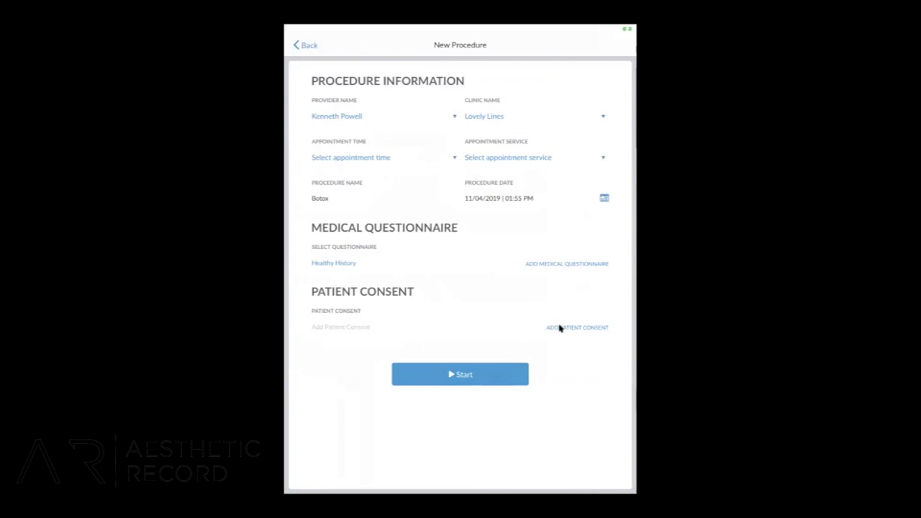
Add the Botox patient consent to the procedure, sign it with the handwritten signature, save it and return to the procedure form.
left_click(560, 328)
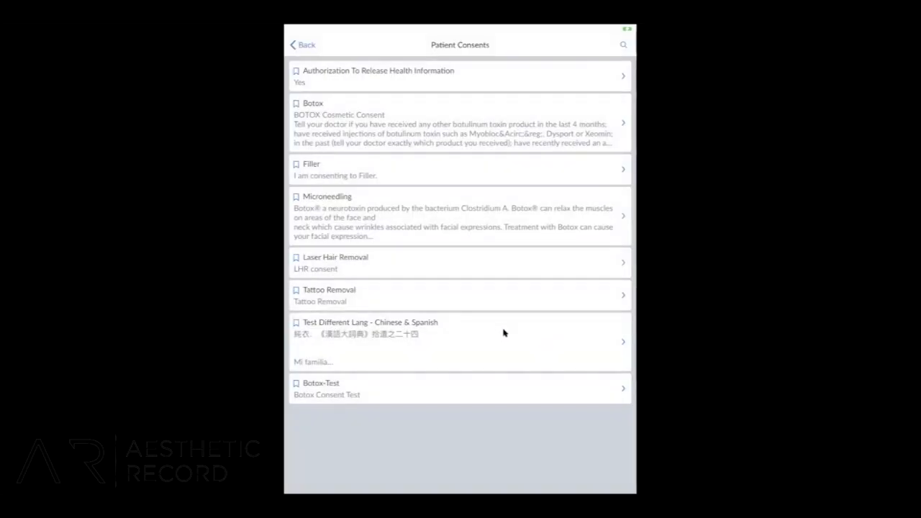
left_click(453, 126)
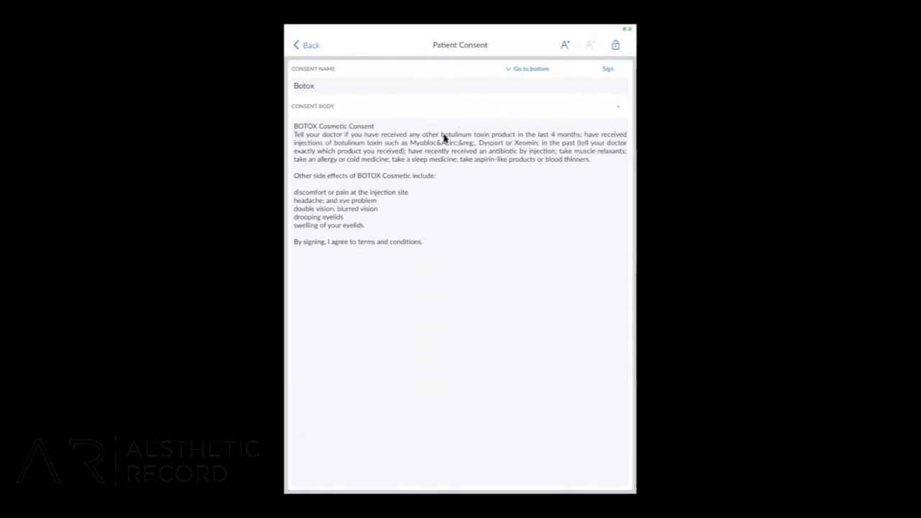
left_click(608, 70)
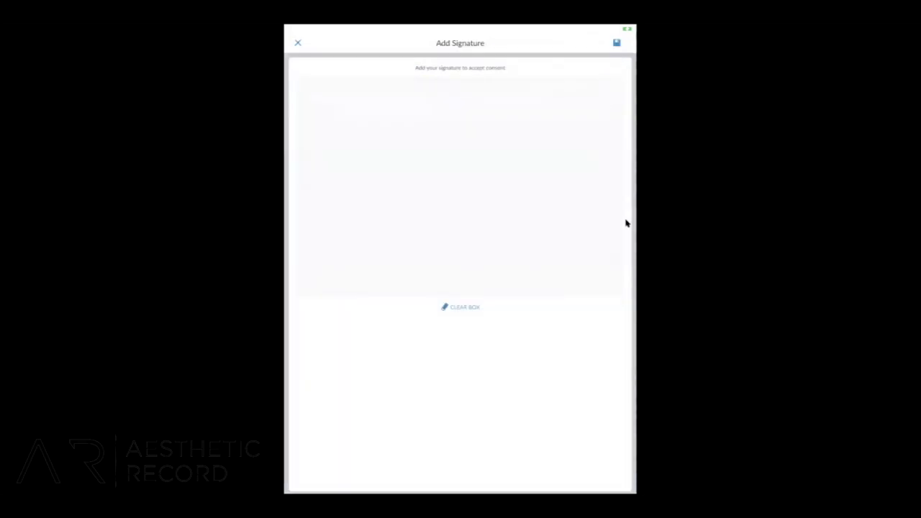
left_click_drag(330, 142, 349, 228)
mouse_move(385, 147)
left_mouse_down()
mouse_move(306, 206)
mouse_move(361, 276)
left_mouse_up()
mouse_move(368, 219)
left_mouse_down()
mouse_move(403, 218)
mouse_move(470, 186)
mouse_move(496, 216)
mouse_move(492, 260)
mouse_move(535, 187)
left_mouse_up()
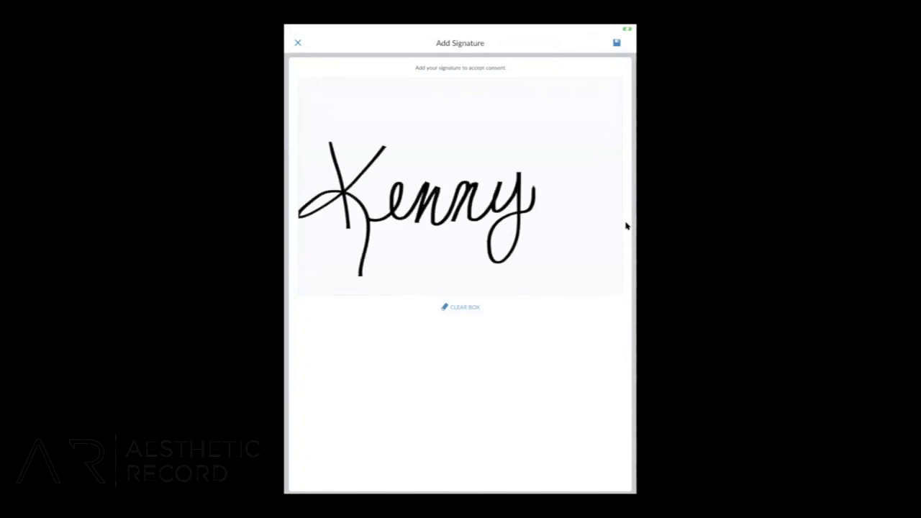
left_click(617, 43)
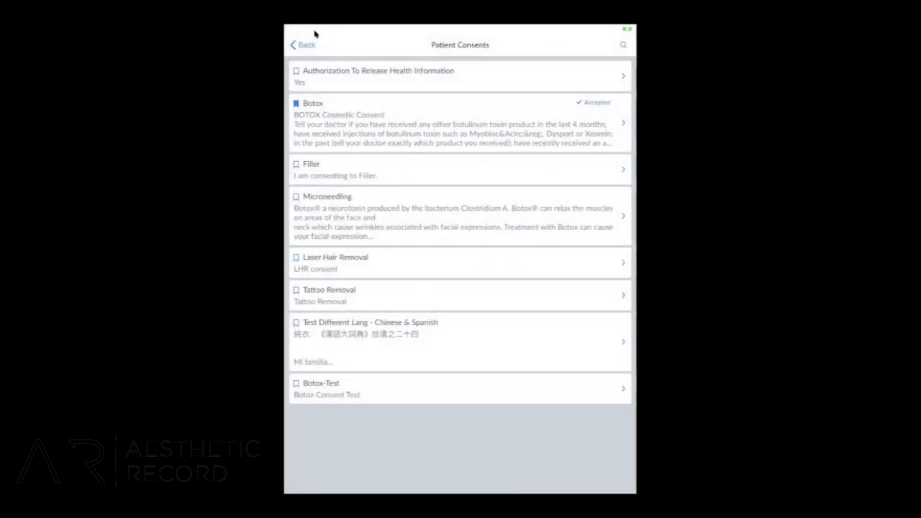
left_click(305, 46)
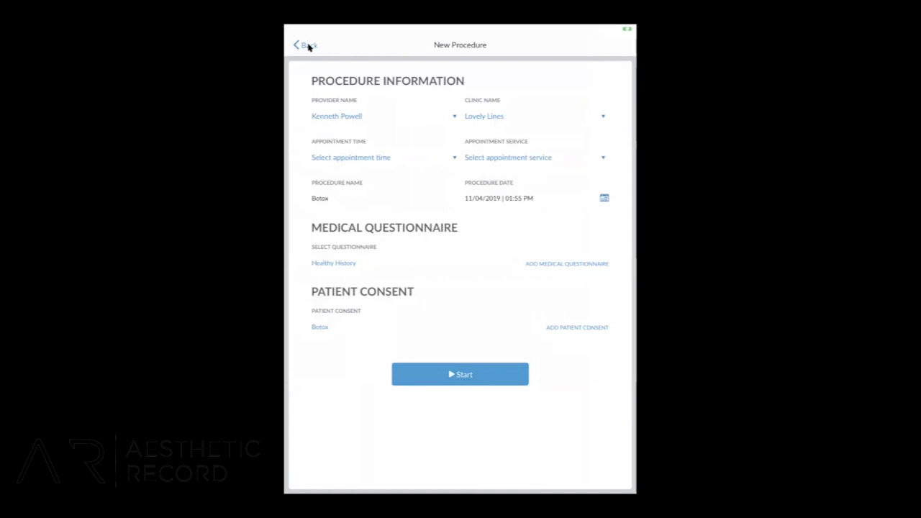
Start the procedure without choosing an appointment time or service, and load the front view photo from the gallery's Recents album.
left_click(494, 370)
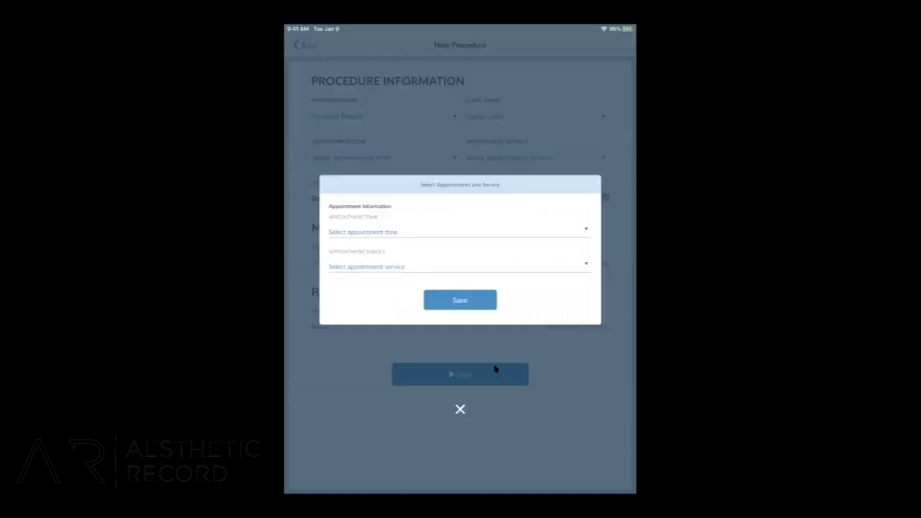
left_click(442, 306)
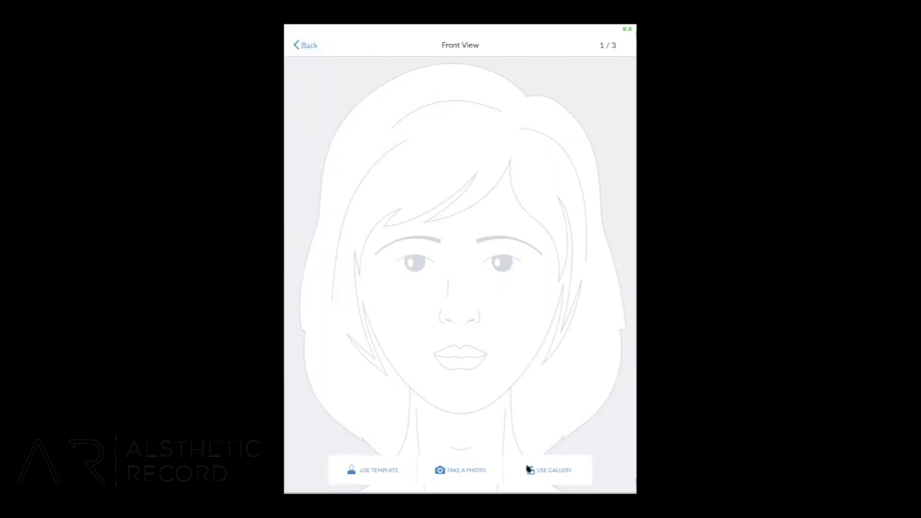
left_click(549, 470)
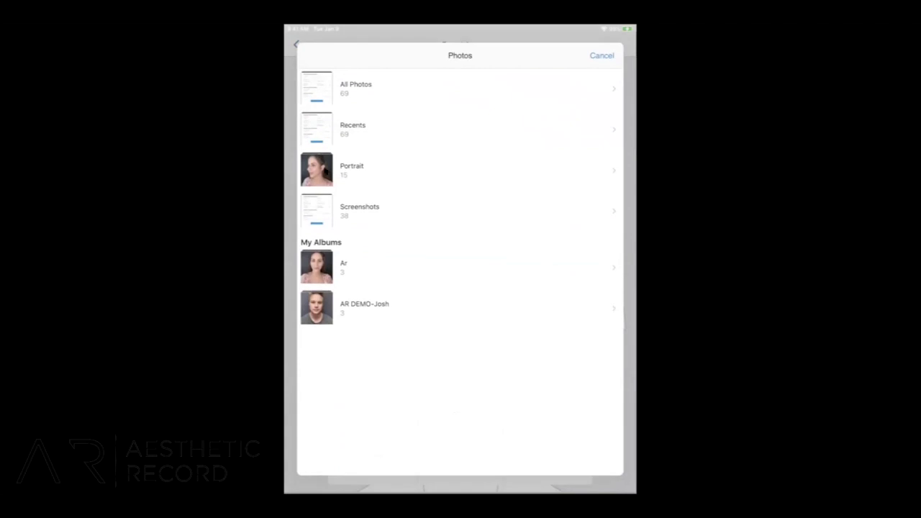
left_click(343, 142)
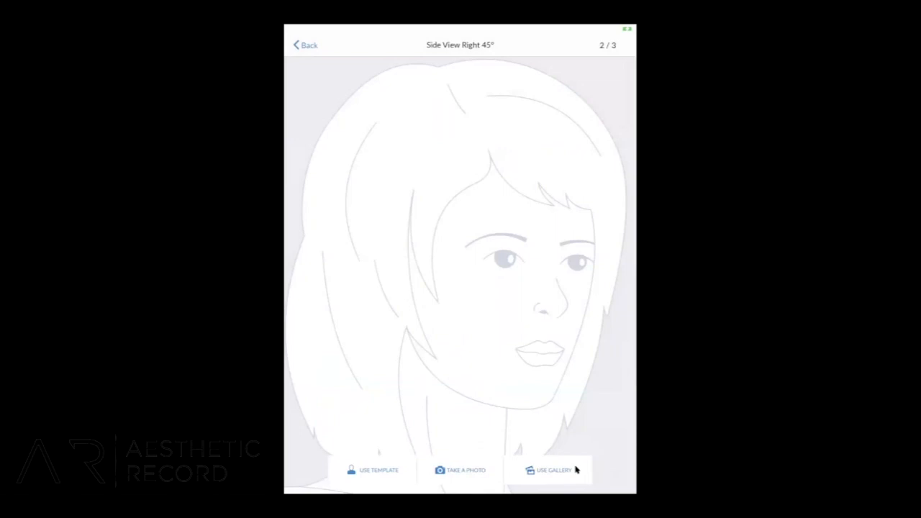
Load the patient's right 45° and left 45° side view photos from the gallery's Recents album.
left_click(575, 469)
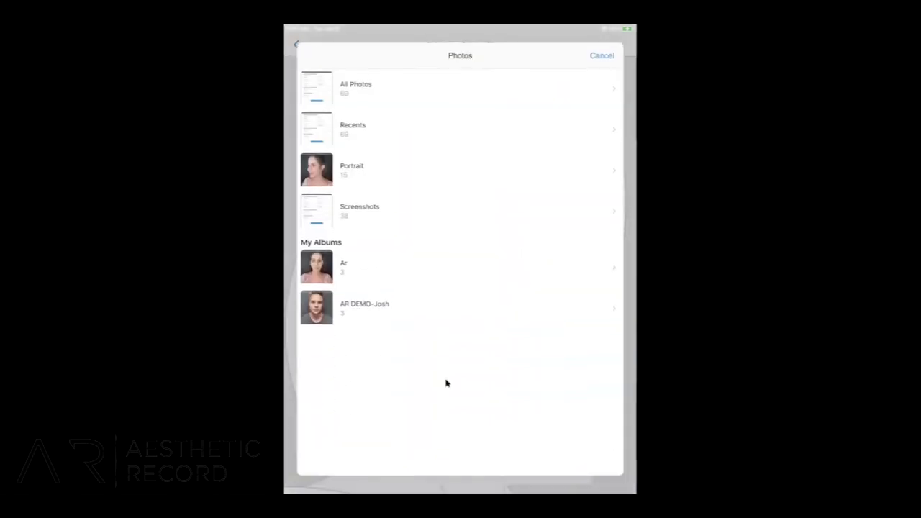
left_click(345, 133)
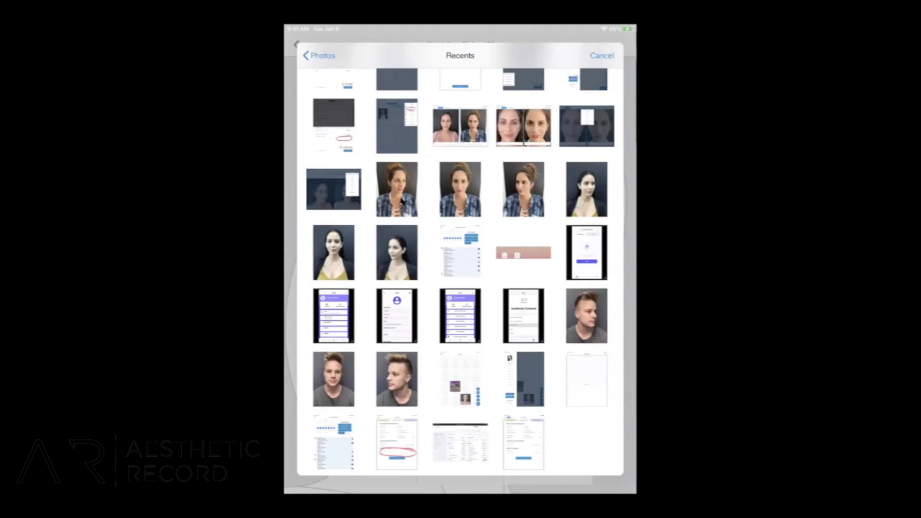
left_click(403, 203)
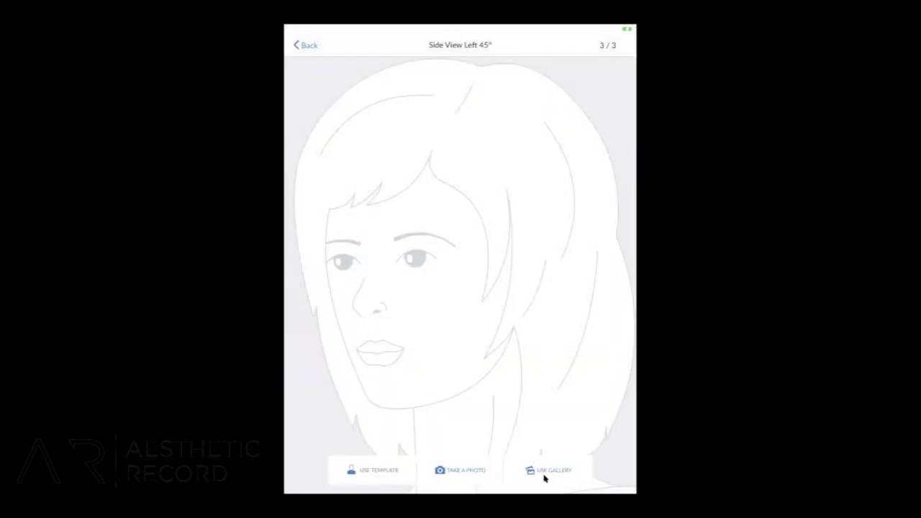
left_click(545, 476)
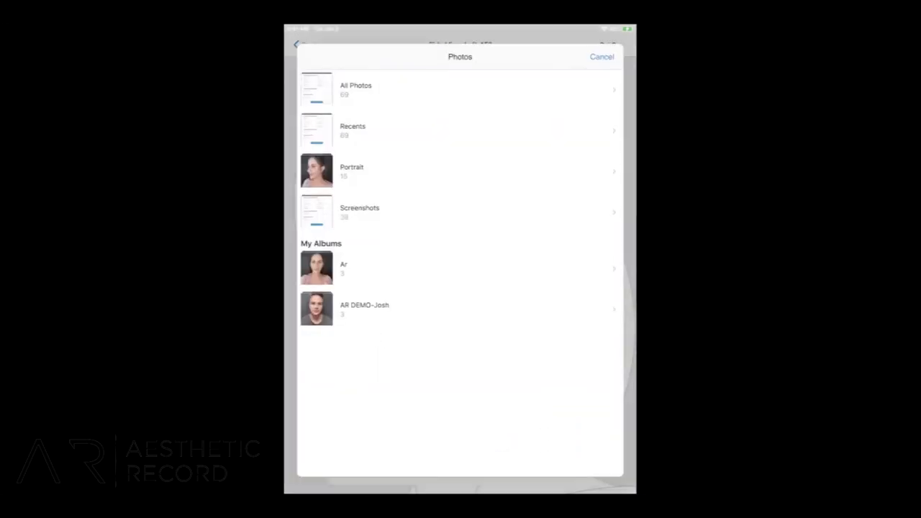
left_click(314, 134)
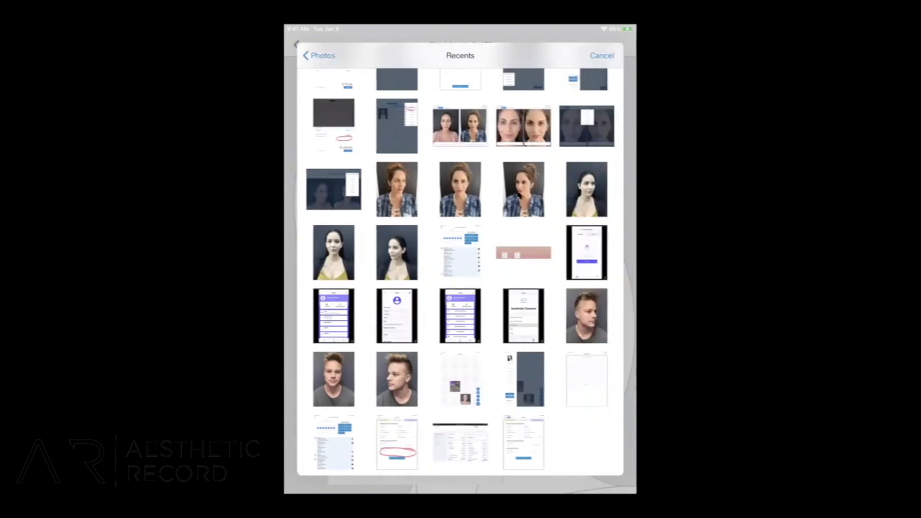
left_click(473, 320)
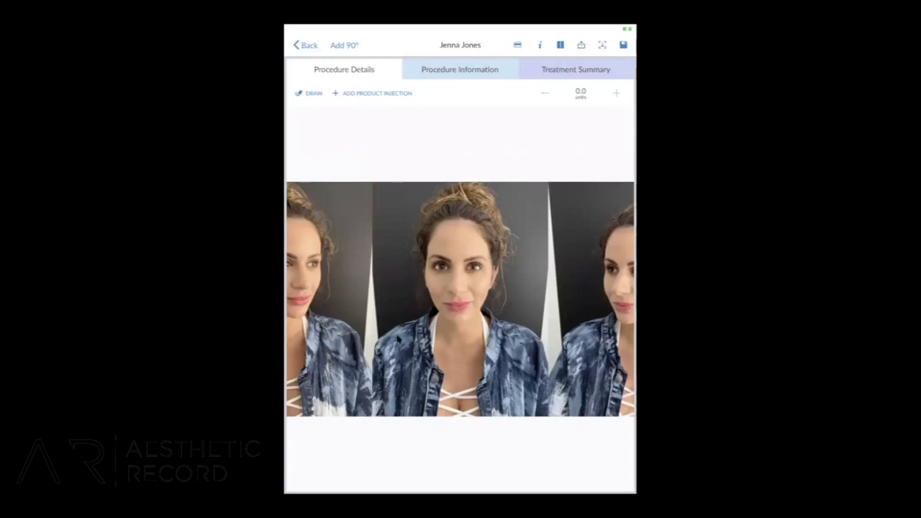
Place eight 3.0-unit Botox Cosmetic injections along both eyebrows and between them on the front view photo, and save the procedure.
scroll(398, 338, "up", 5)
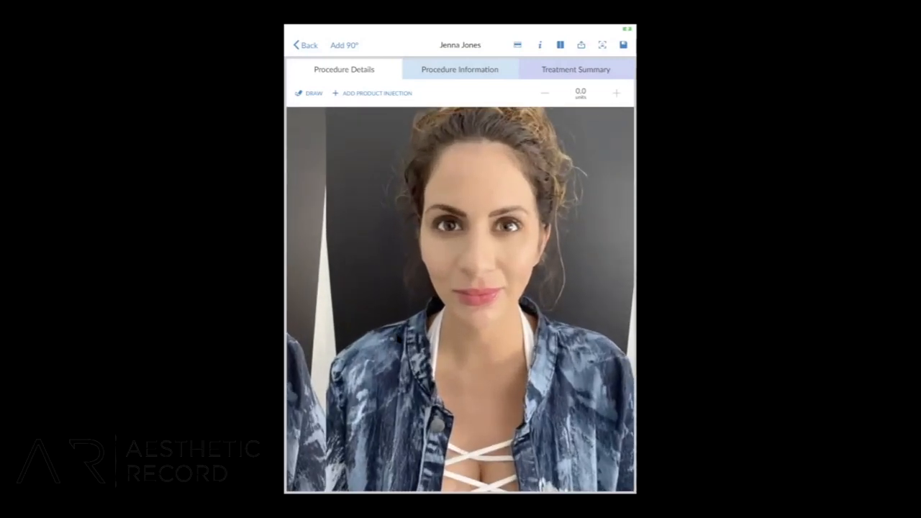
scroll(398, 338, "up", 2)
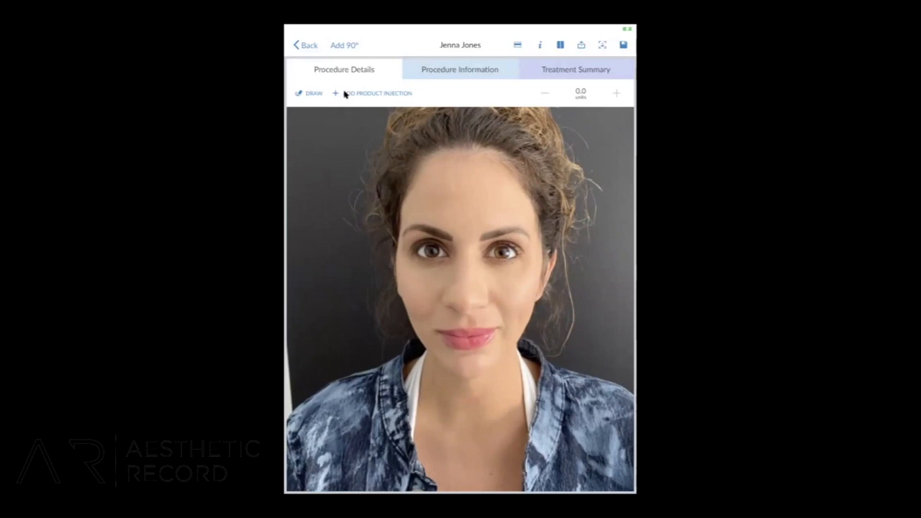
left_click(345, 94)
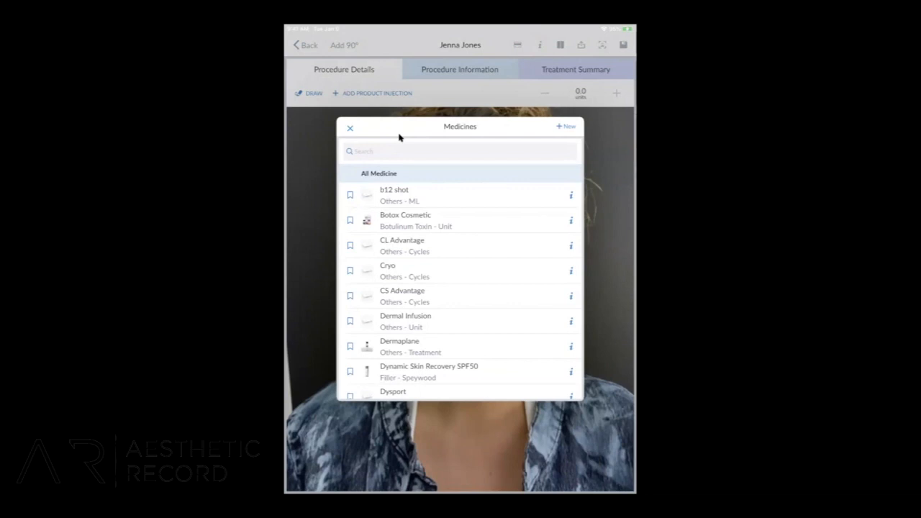
left_click(423, 223)
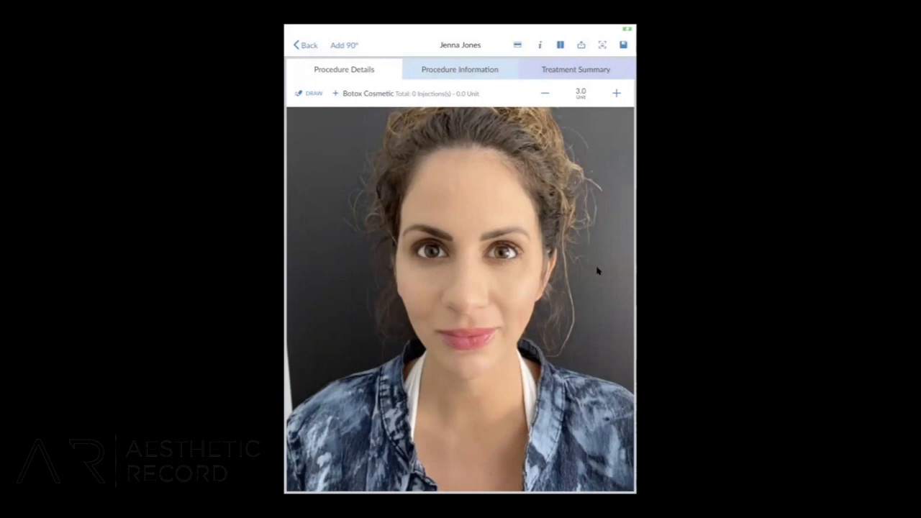
left_click(405, 222)
left_click(421, 214)
left_click(441, 214)
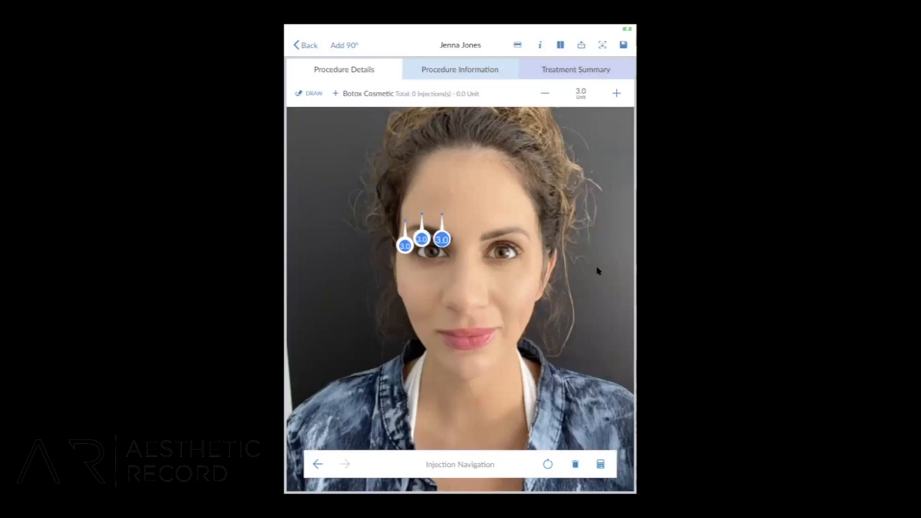
left_click(460, 236)
left_click(473, 237)
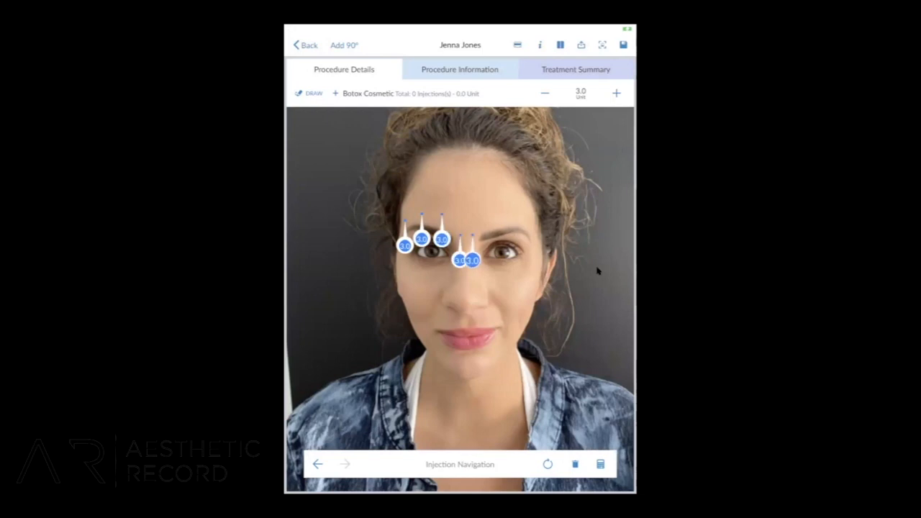
left_click(483, 220)
left_click(501, 211)
left_click(524, 218)
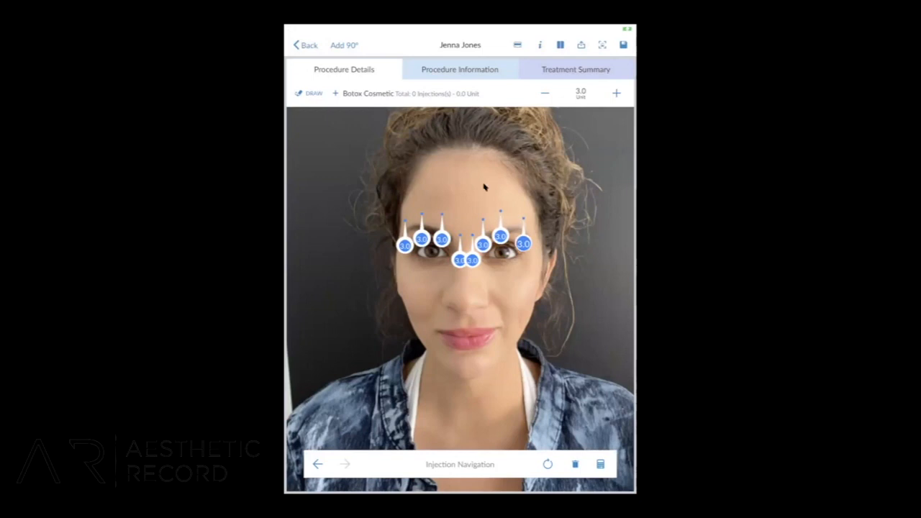
left_click(624, 46)
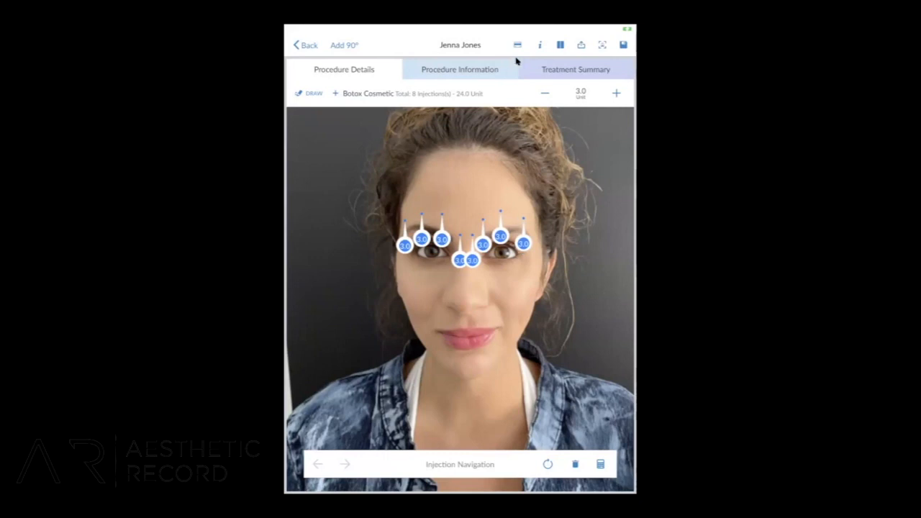
Add traceability info for Botox Cosmetic in the treatment summary, using batch ID 78689 and 24.0 units.
left_click(560, 71)
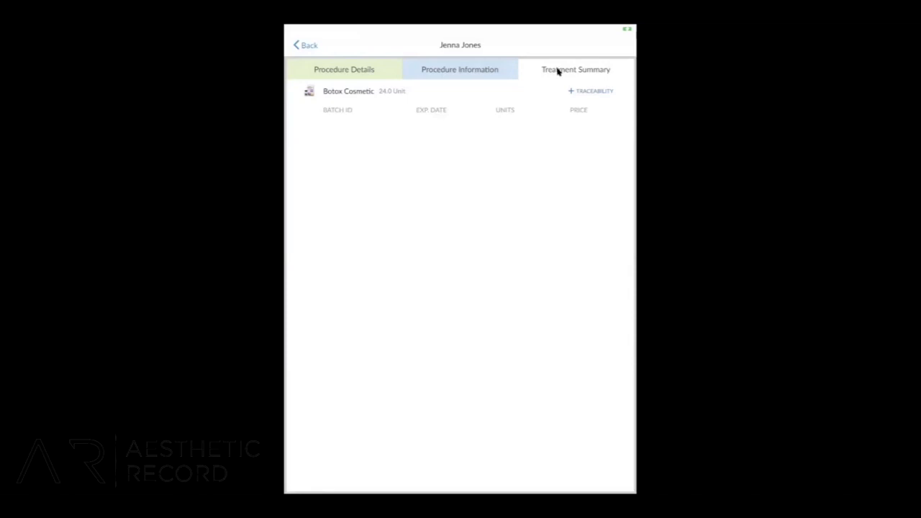
left_click(588, 92)
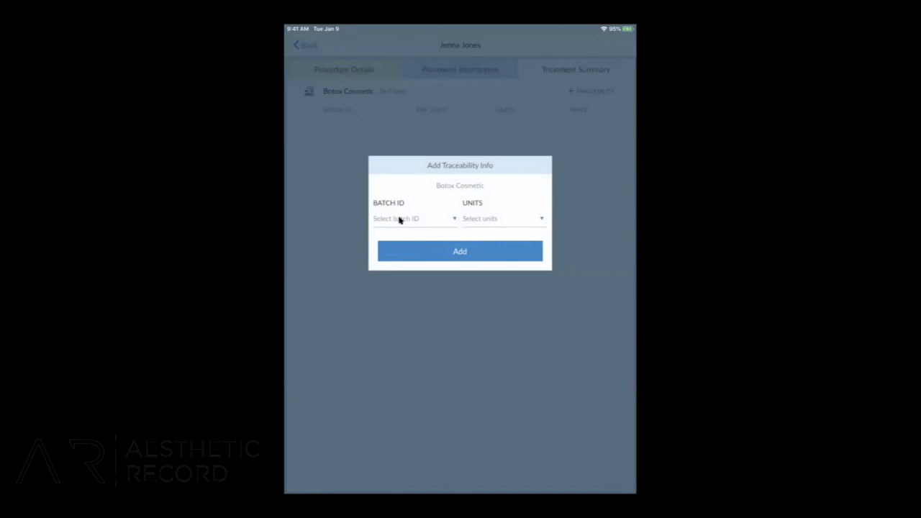
left_click(400, 220)
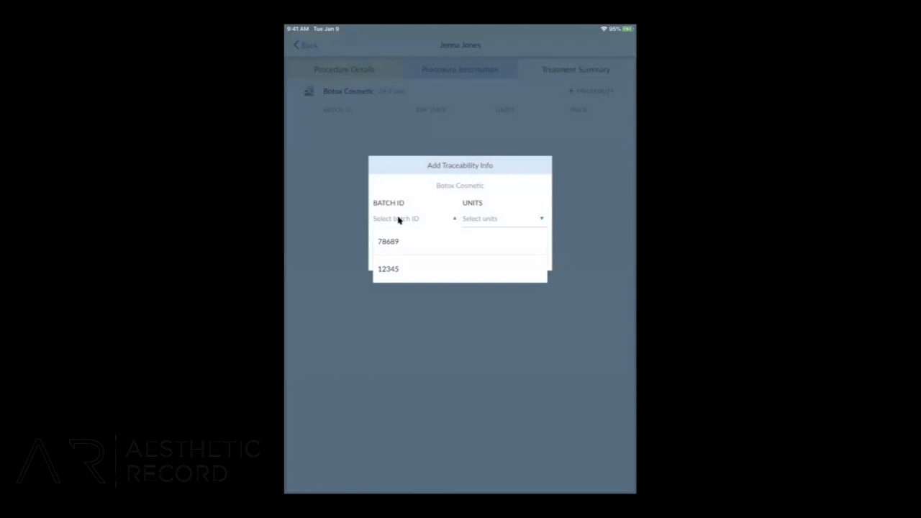
left_click(396, 242)
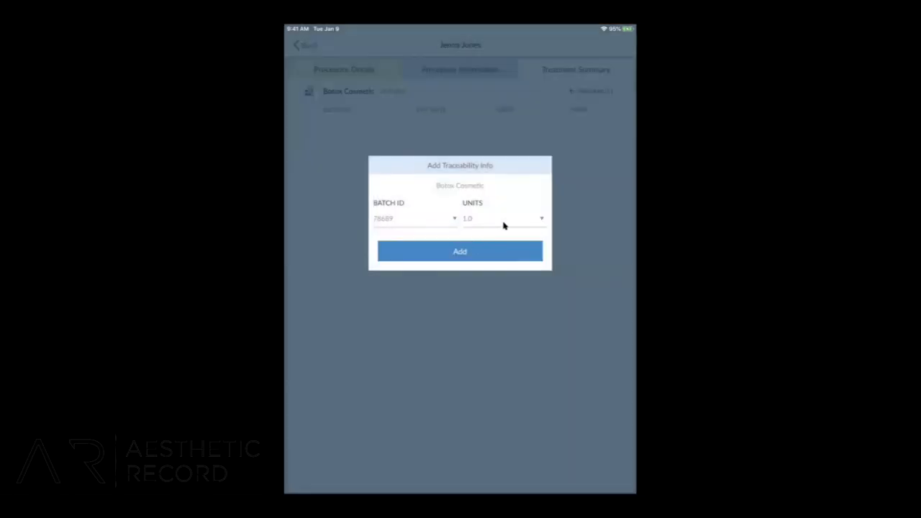
left_click(504, 226)
scroll(459, 354, "down", 10)
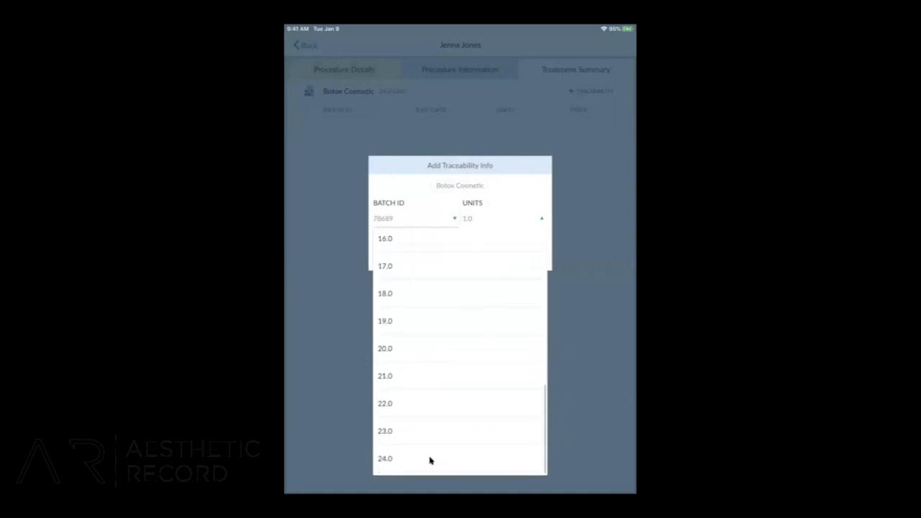
left_click(431, 460)
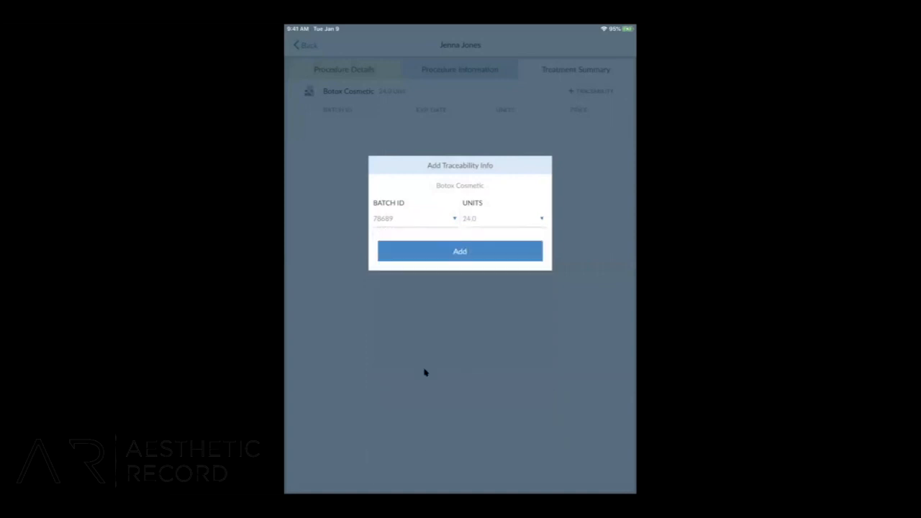
left_click(453, 251)
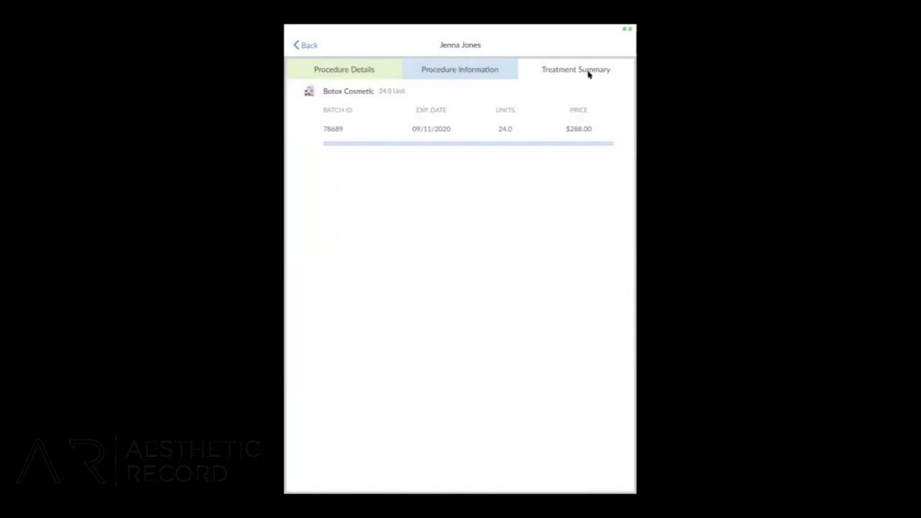
Review the procedure information and the injection photo, and return to the patient's cosmetic timeline.
left_click(465, 72)
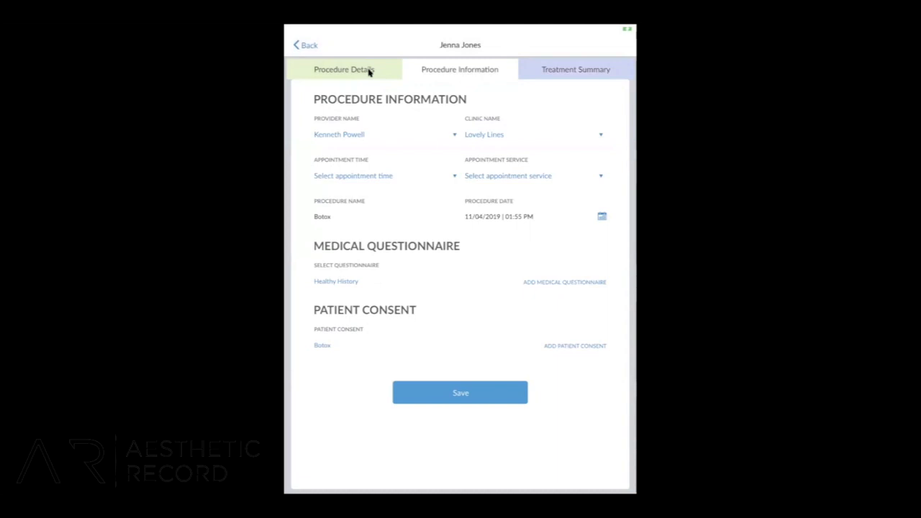
left_click(344, 70)
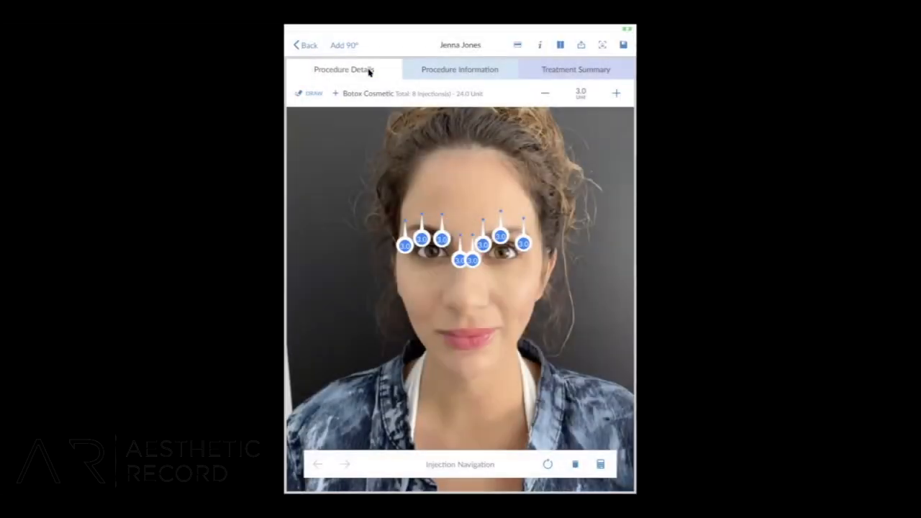
left_click(308, 45)
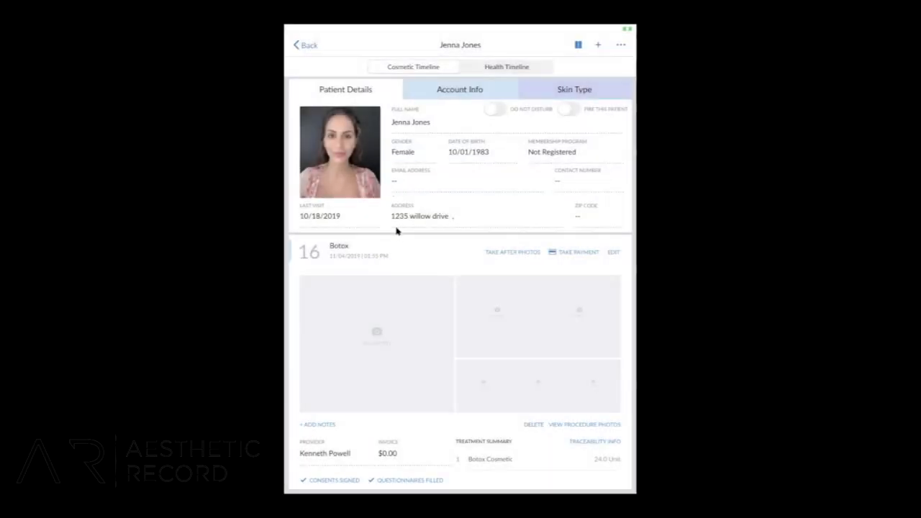
Open new procedure notes for the Botox procedure and insert the saved Botox note template.
scroll(405, 319, "down", 2)
scroll(406, 320, "down", 2)
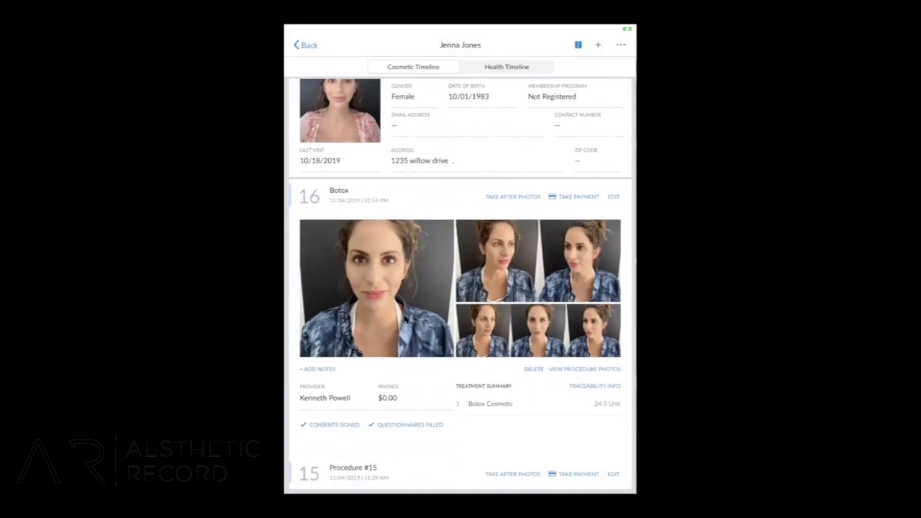
left_click(313, 370)
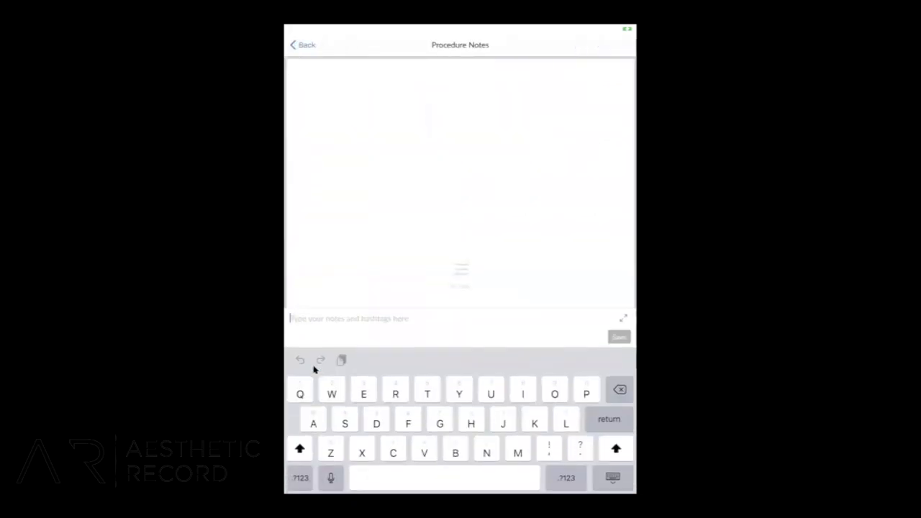
left_click(581, 450)
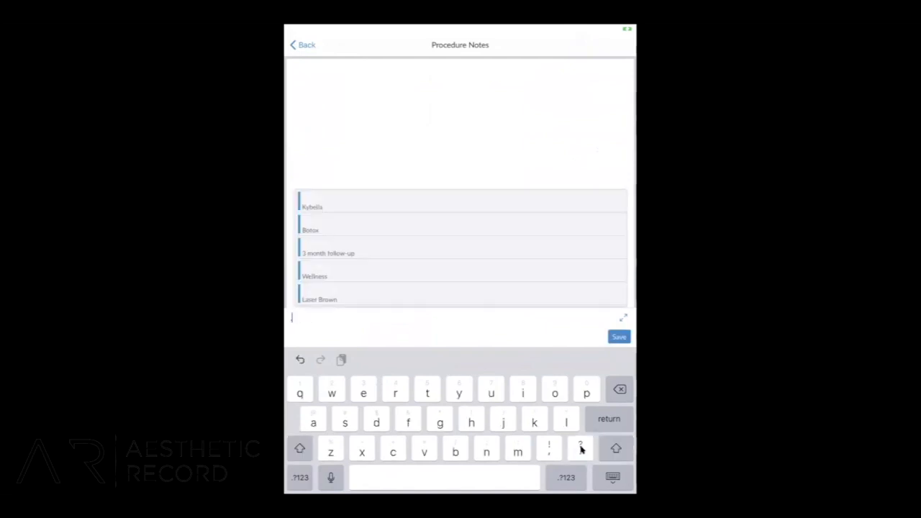
left_click(342, 222)
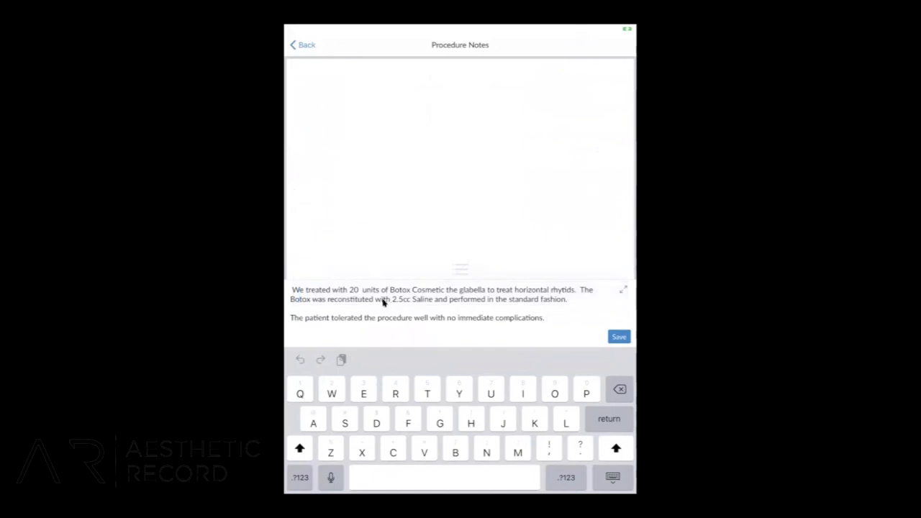
Change the treated amount in the note to 24 units, save the note and return to the patient's timeline.
left_click(358, 291)
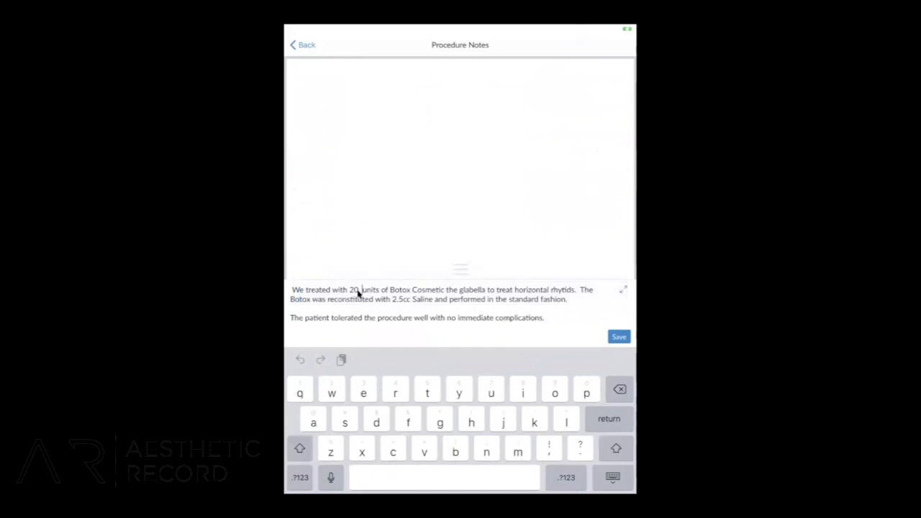
key("BackSpace")
key("BackSpace")
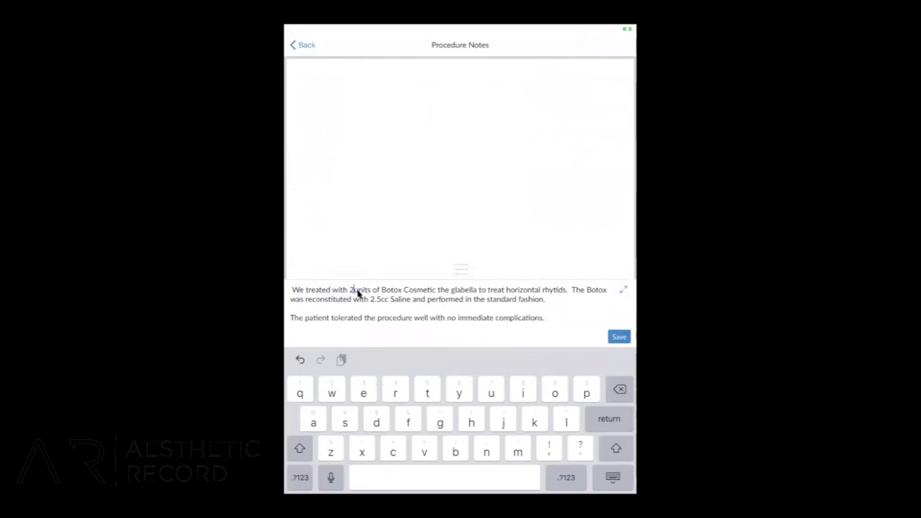
type("4")
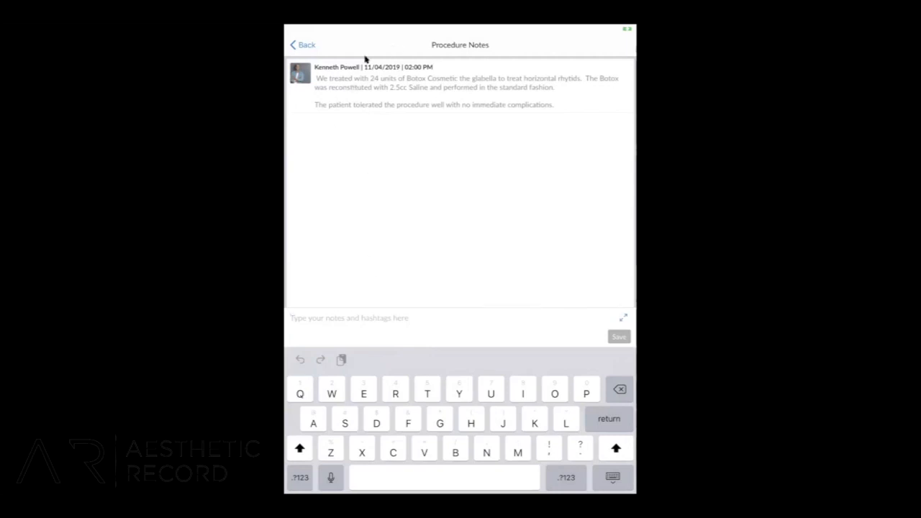
left_click(305, 45)
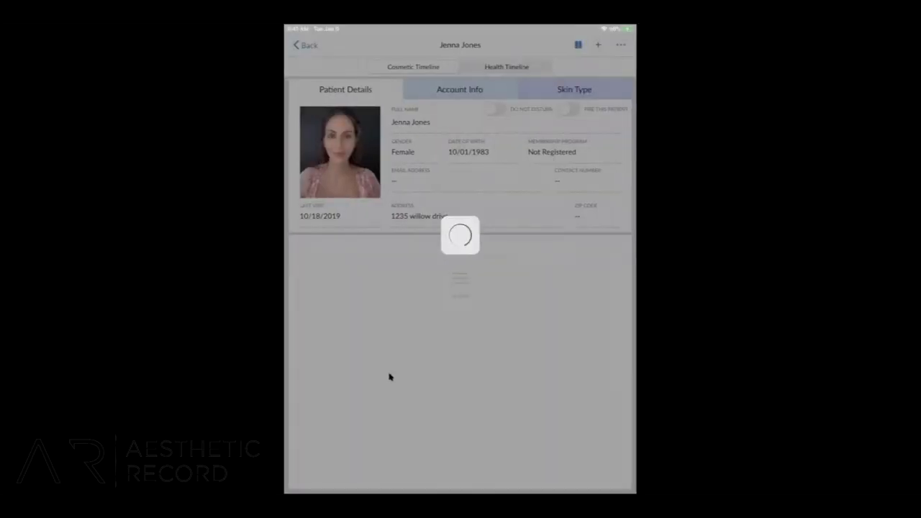
Open payment for the Botox procedure and expand the current sale.
scroll(389, 377, "down", 2)
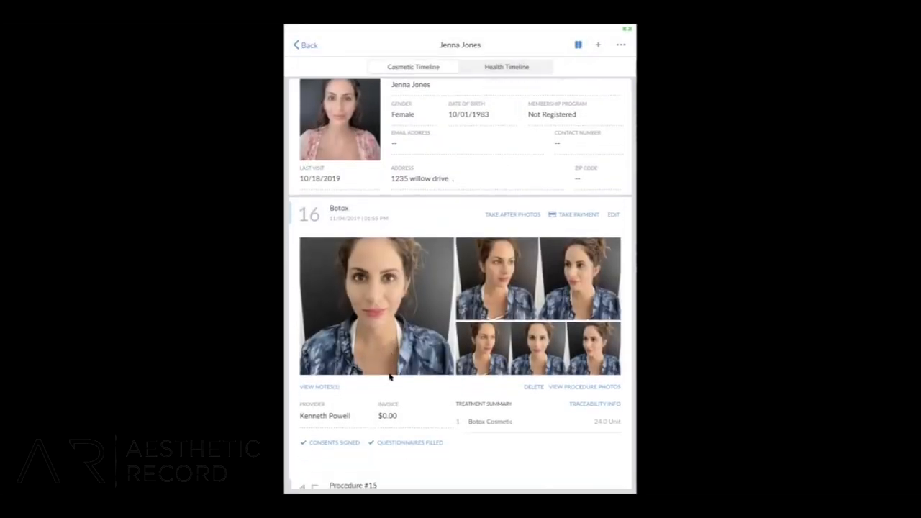
scroll(389, 377, "down", 2)
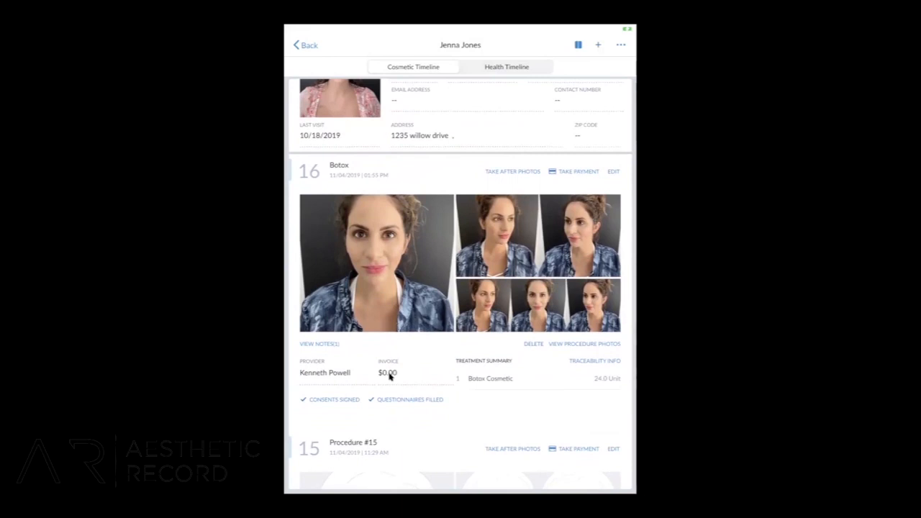
left_click(580, 172)
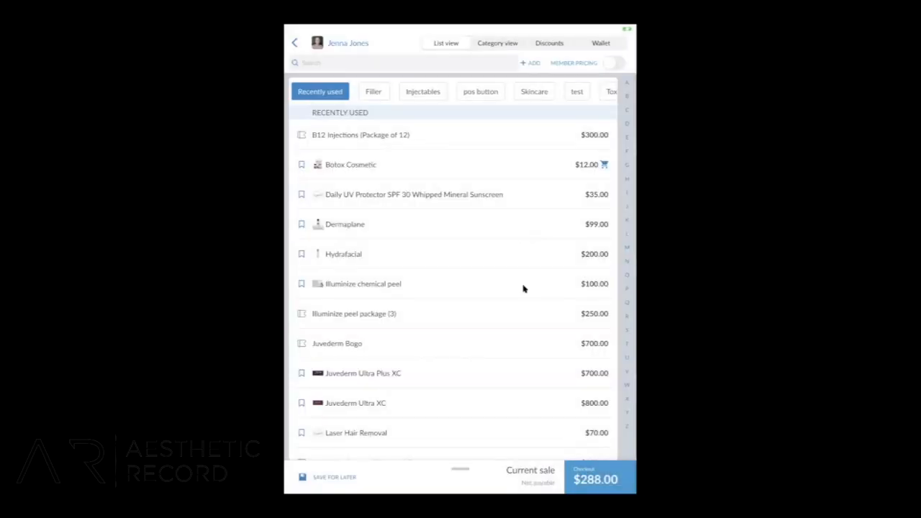
left_click(459, 470)
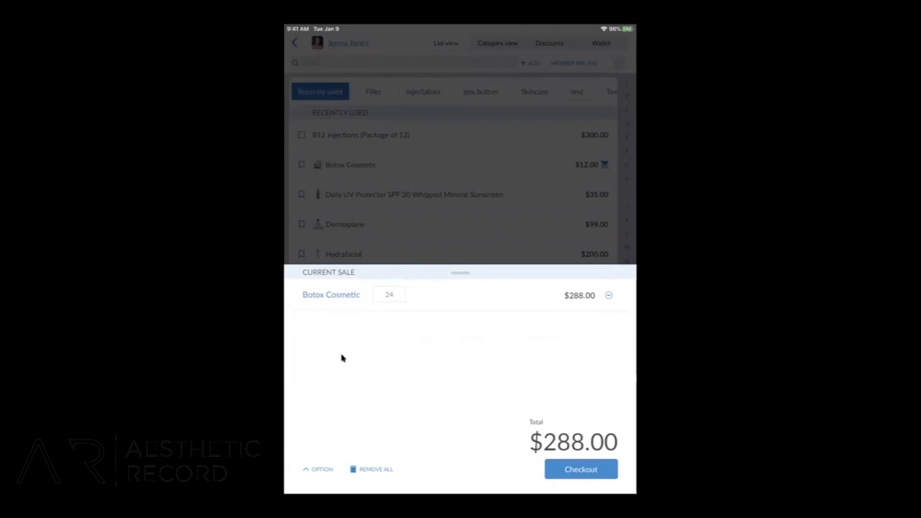
Examine the quantity and discount options of Botox Cosmetic, close them without changes and expand the current sale again.
left_click(332, 297)
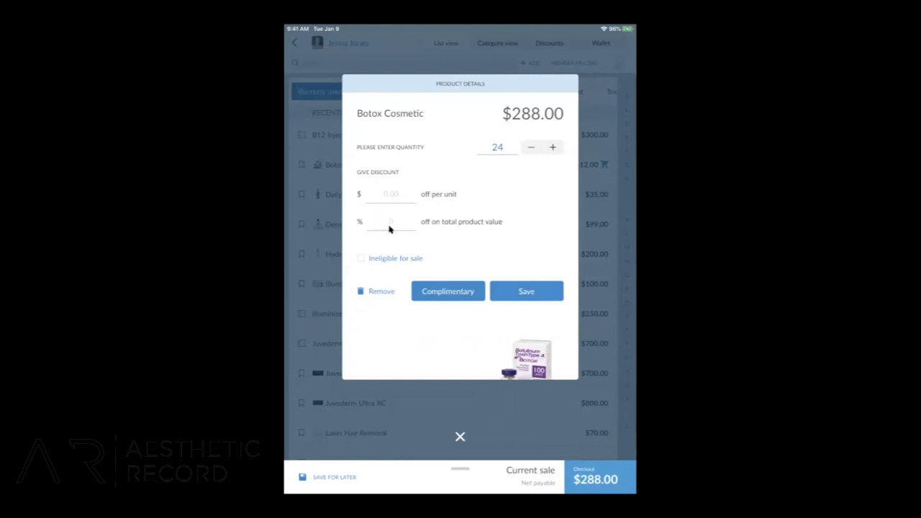
left_click(460, 437)
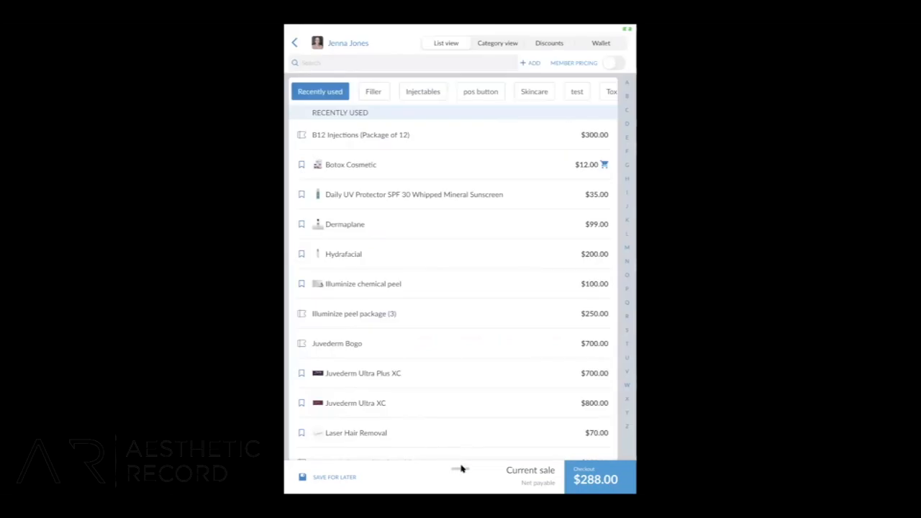
left_click(461, 469)
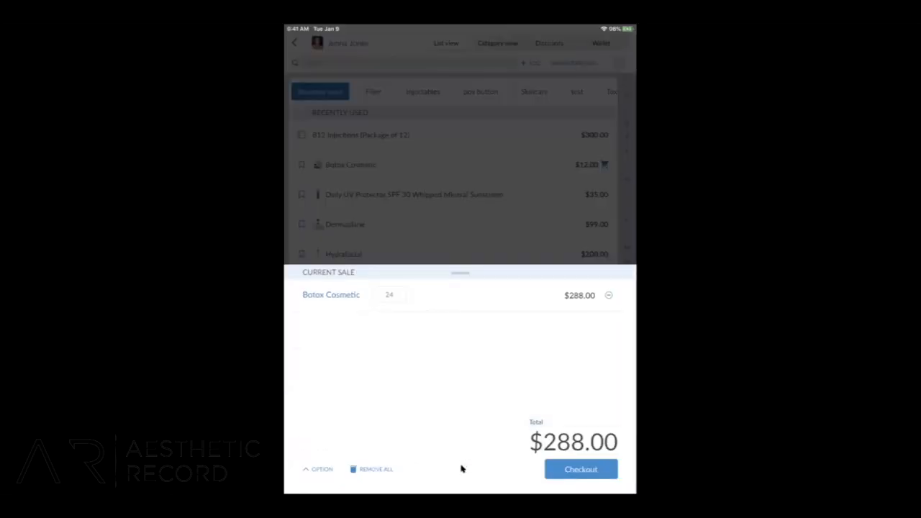
Check out the sale with a 15% tip and tender the full payment in cash.
left_click(572, 469)
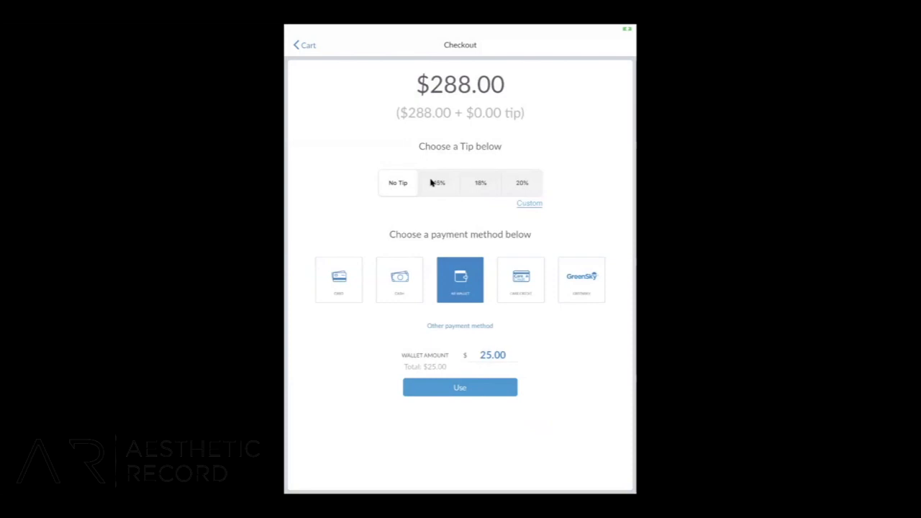
left_click(431, 183)
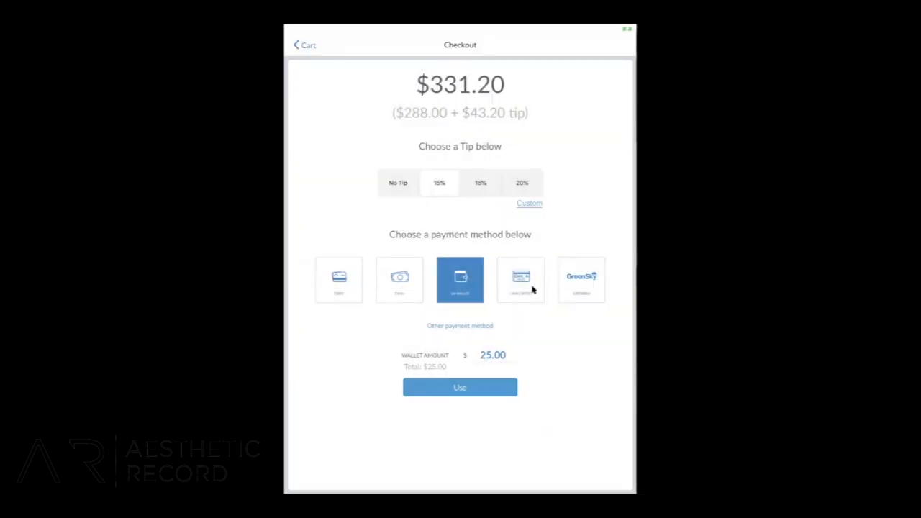
left_click(398, 300)
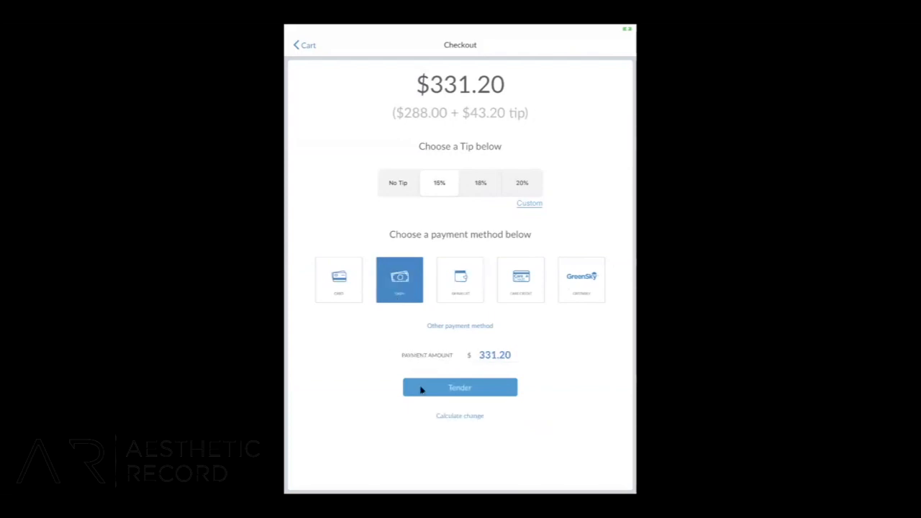
left_click(422, 390)
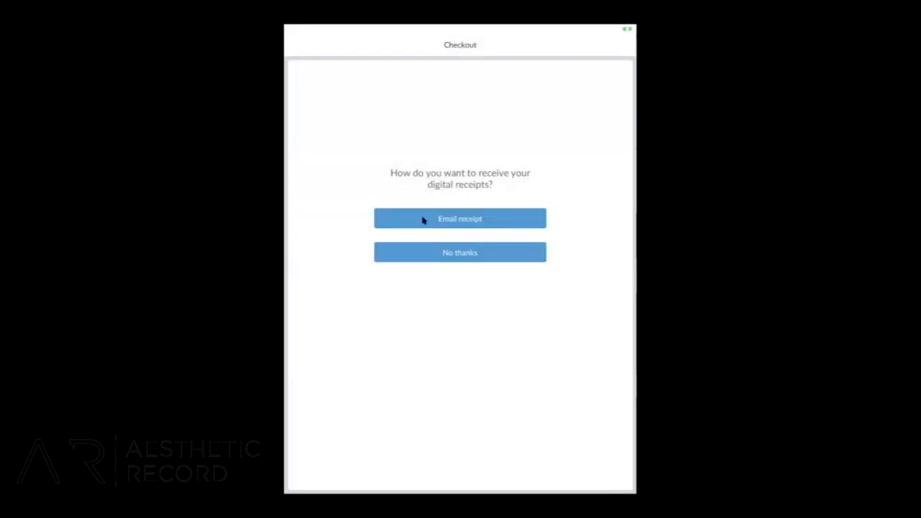
Cancel the email receipt entry, decline the digital receipt and return to the Botox procedure in the patient's timeline.
left_click(429, 221)
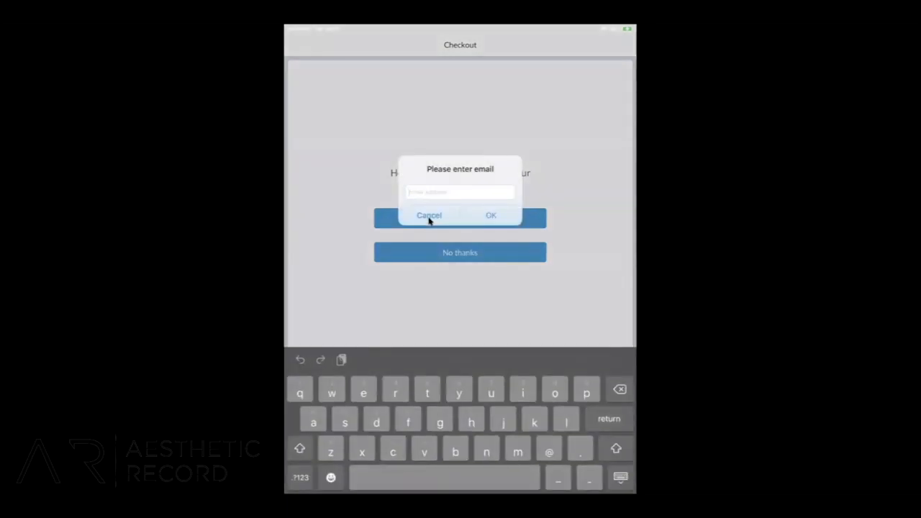
left_click(429, 216)
left_click(445, 259)
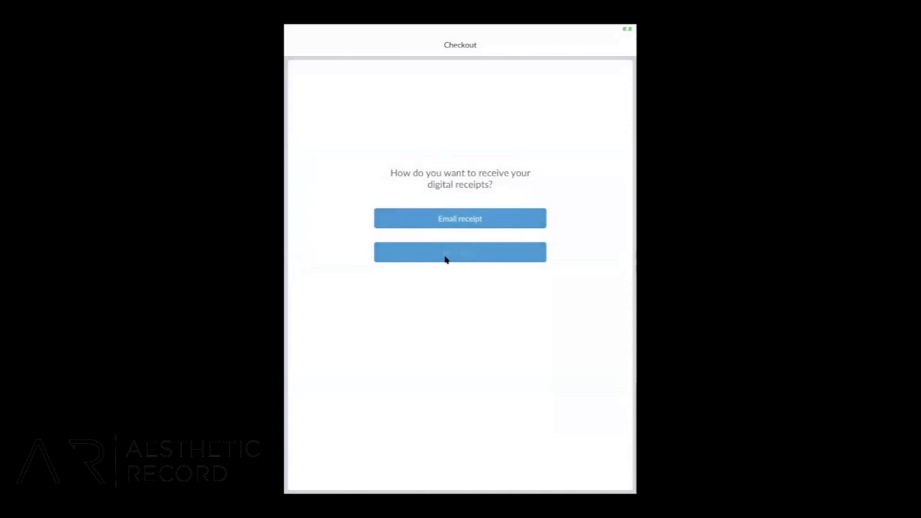
left_click(444, 258)
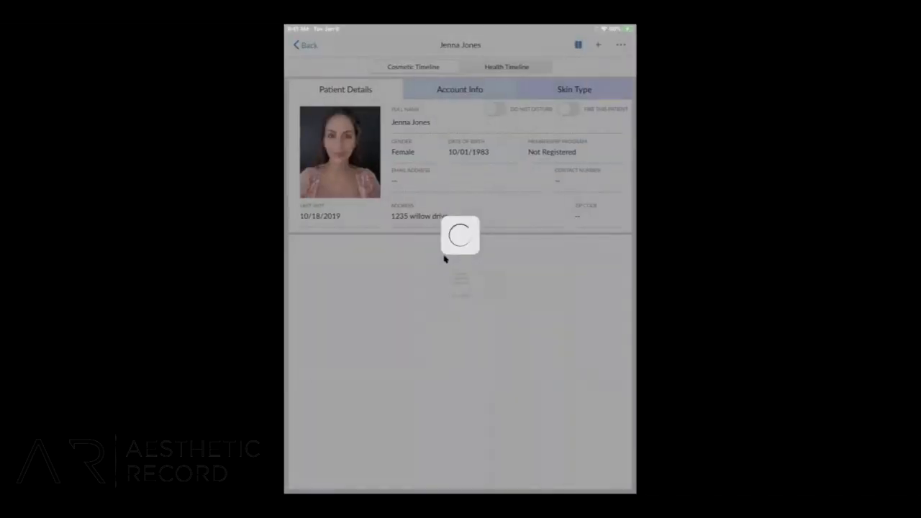
scroll(427, 282, "down", 2)
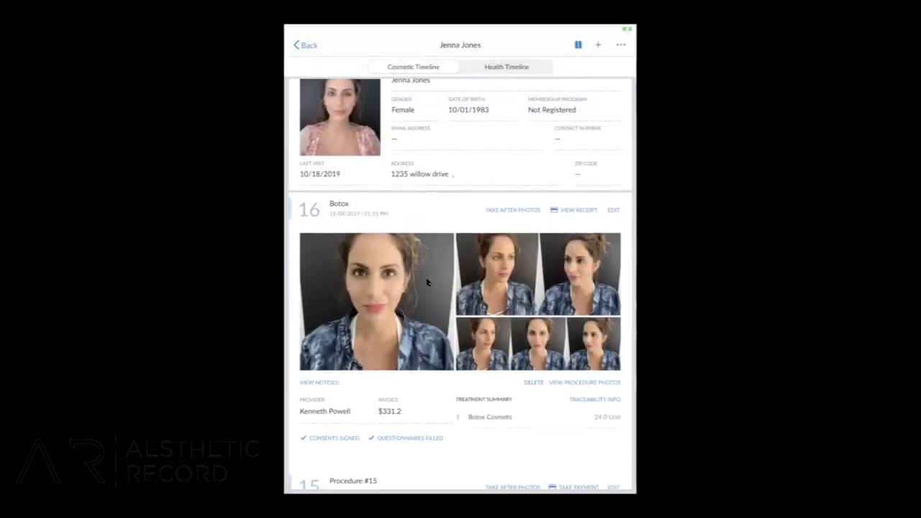